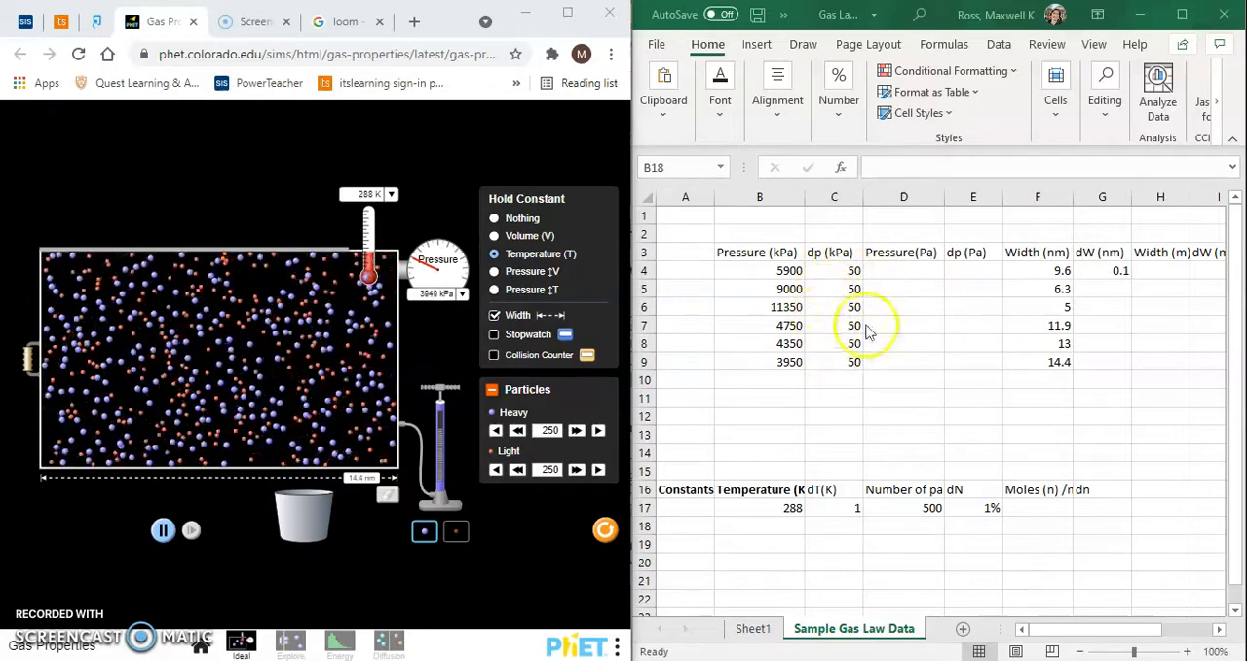
- Add the column header "variation" in cell A3, beside the Pressure (kPa) header
click(913, 273)
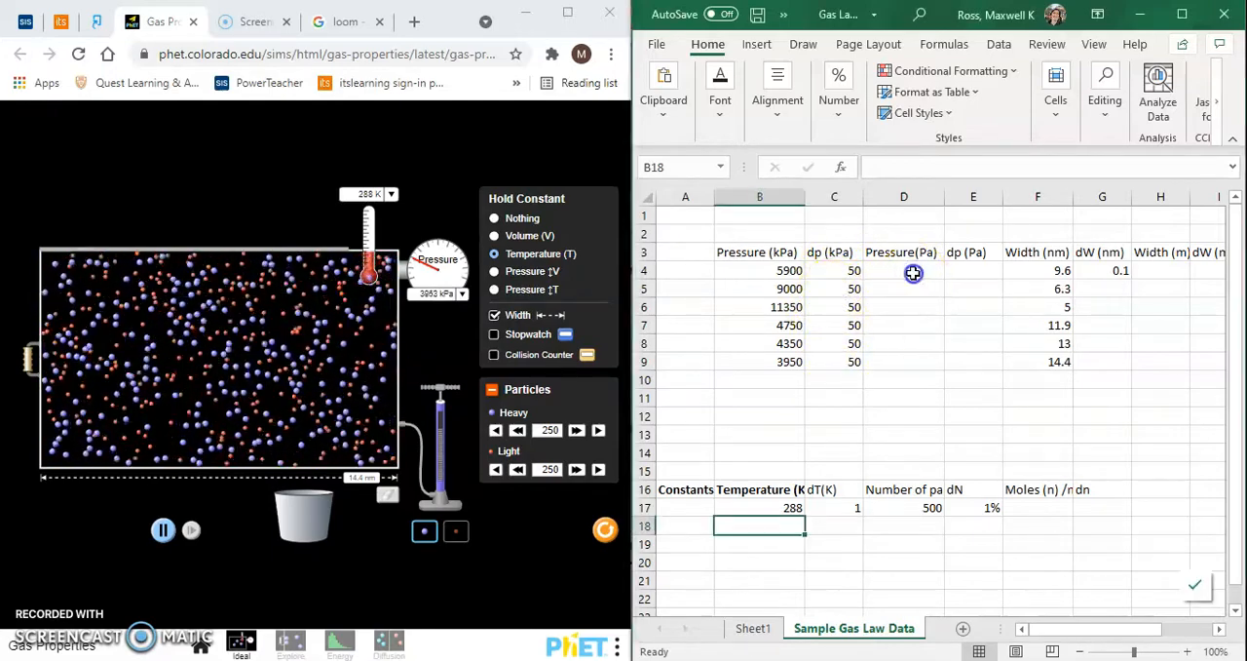
click(913, 273)
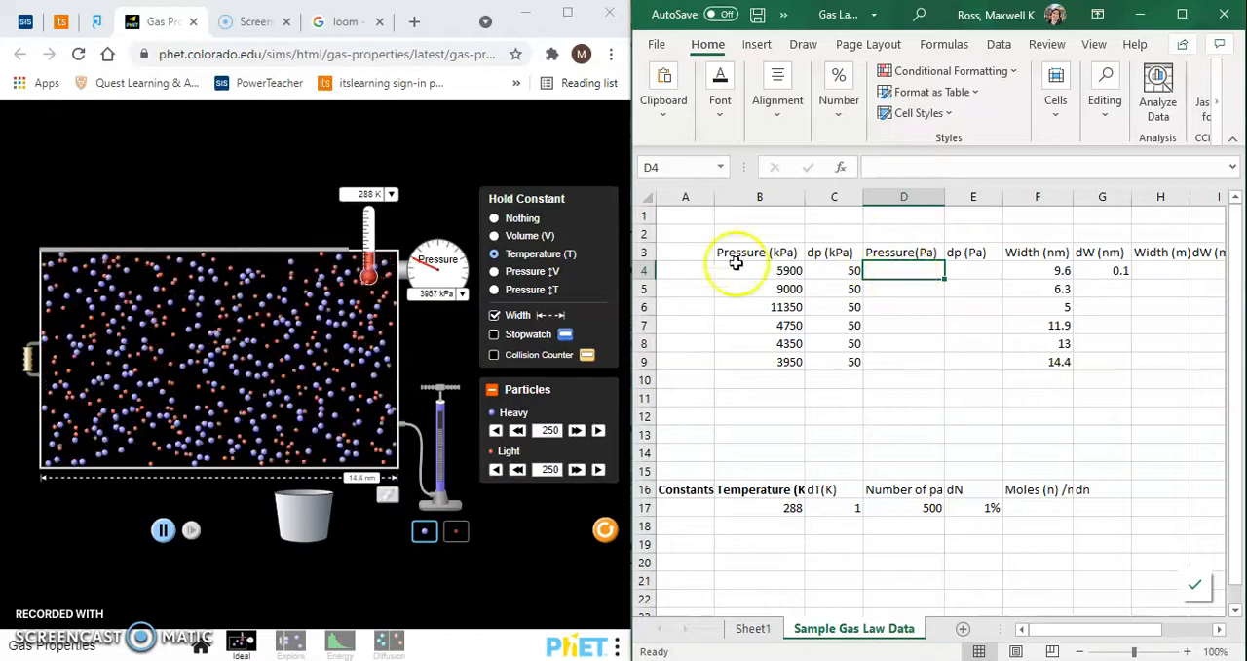
click(685, 255)
text(v)
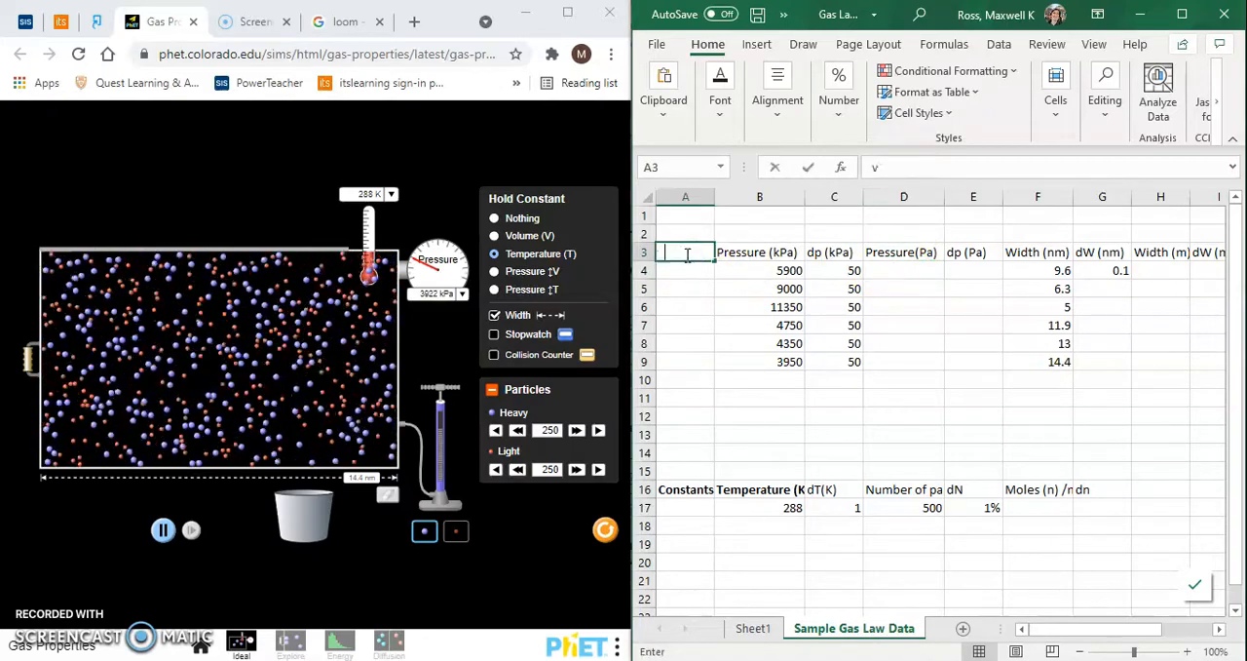
text(ariation)
key(Return)
- Number the six data rows 1 to 6 in cells A4 to A9
text(1)
key(Return)
text(2)
key(Return)
text(3)
key(Return)
text(4)
key(Return)
text(5)
key(Return)
text(6)
key(Return)
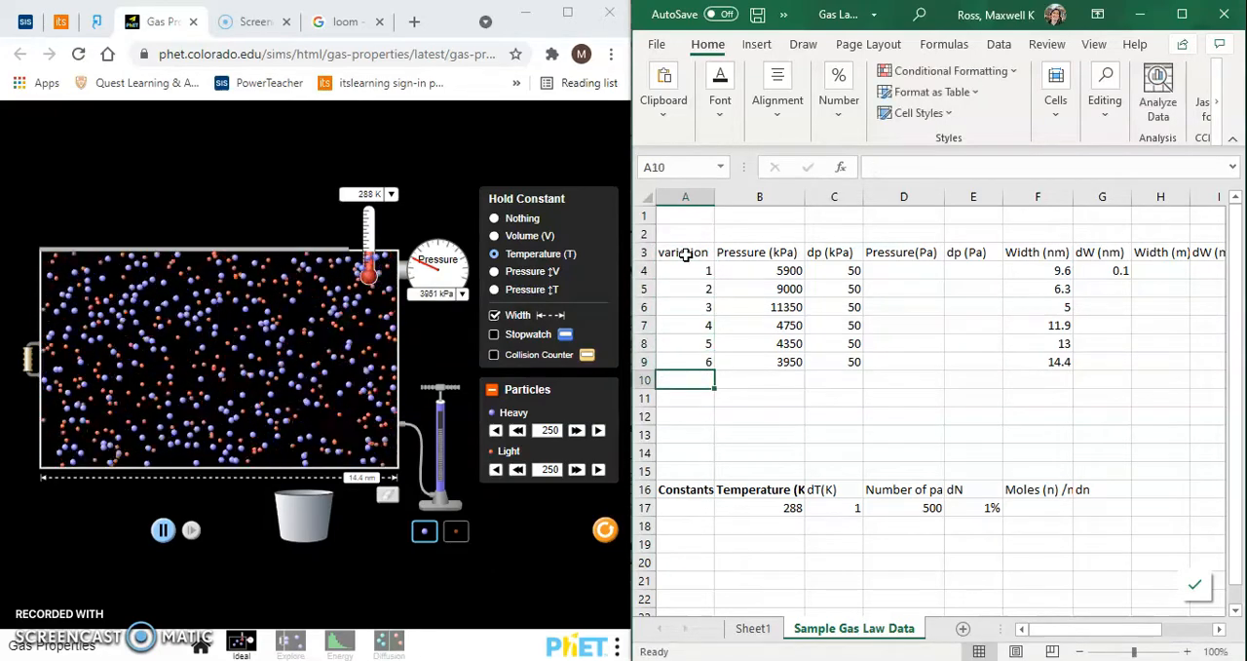
- Enter the formula =B4*100 in D4 under Pressure(Pa)
click(898, 273)
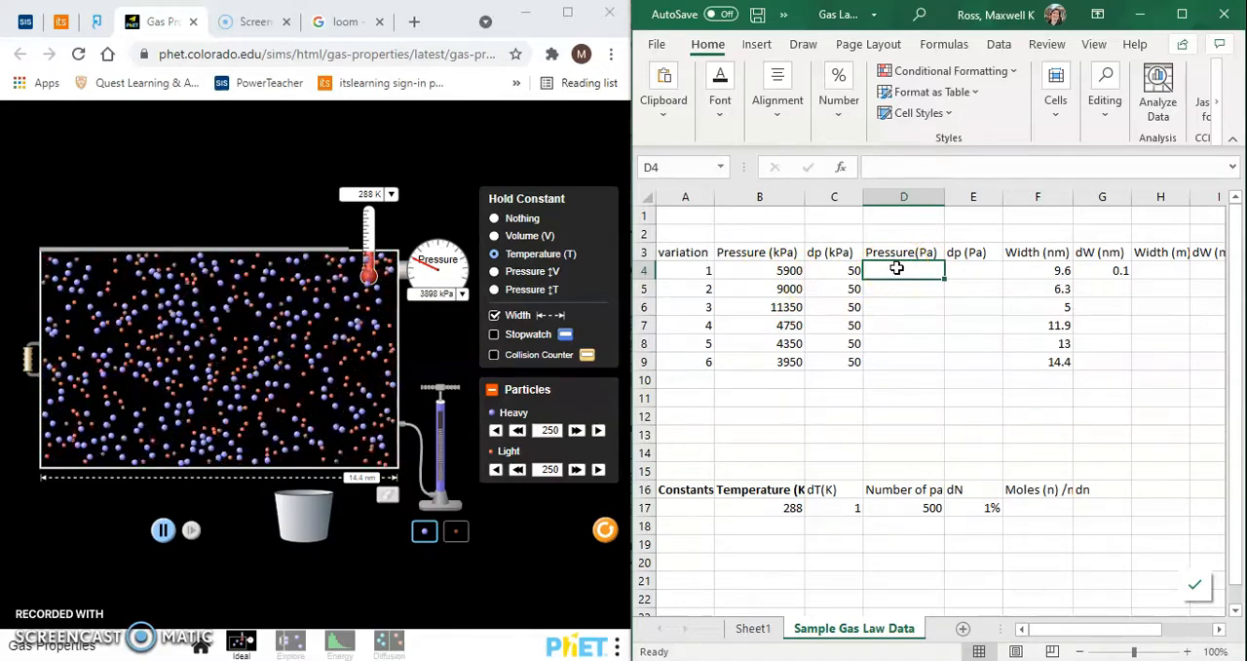
text(=)
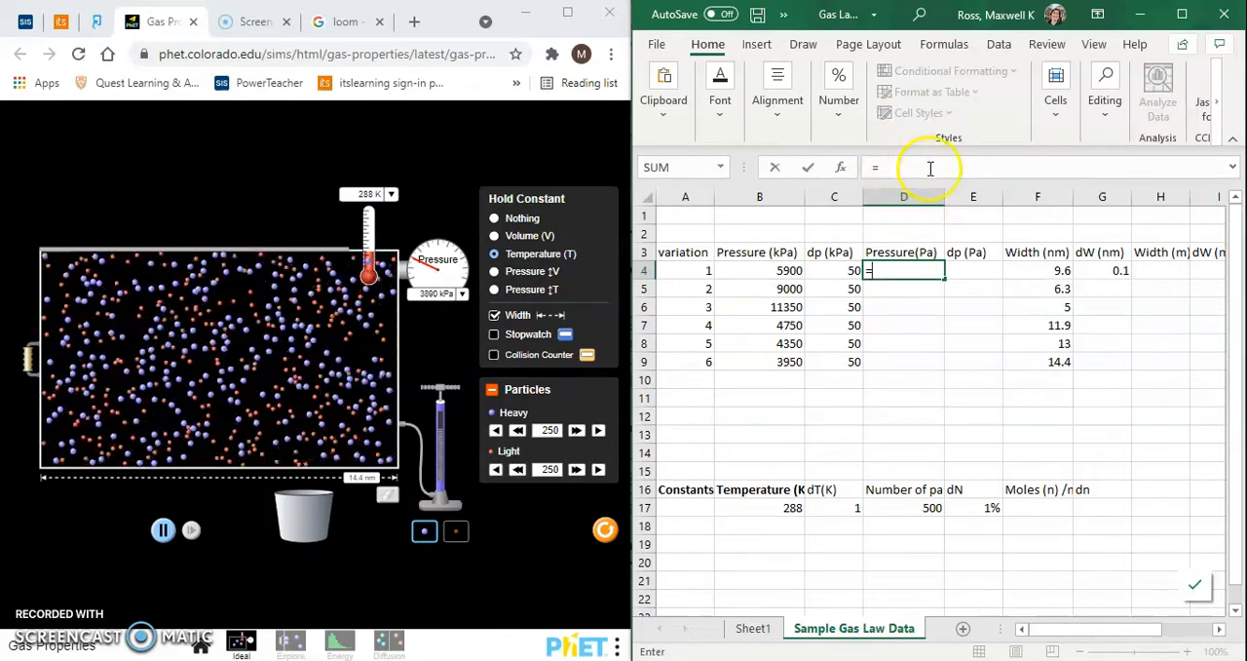
click(779, 271)
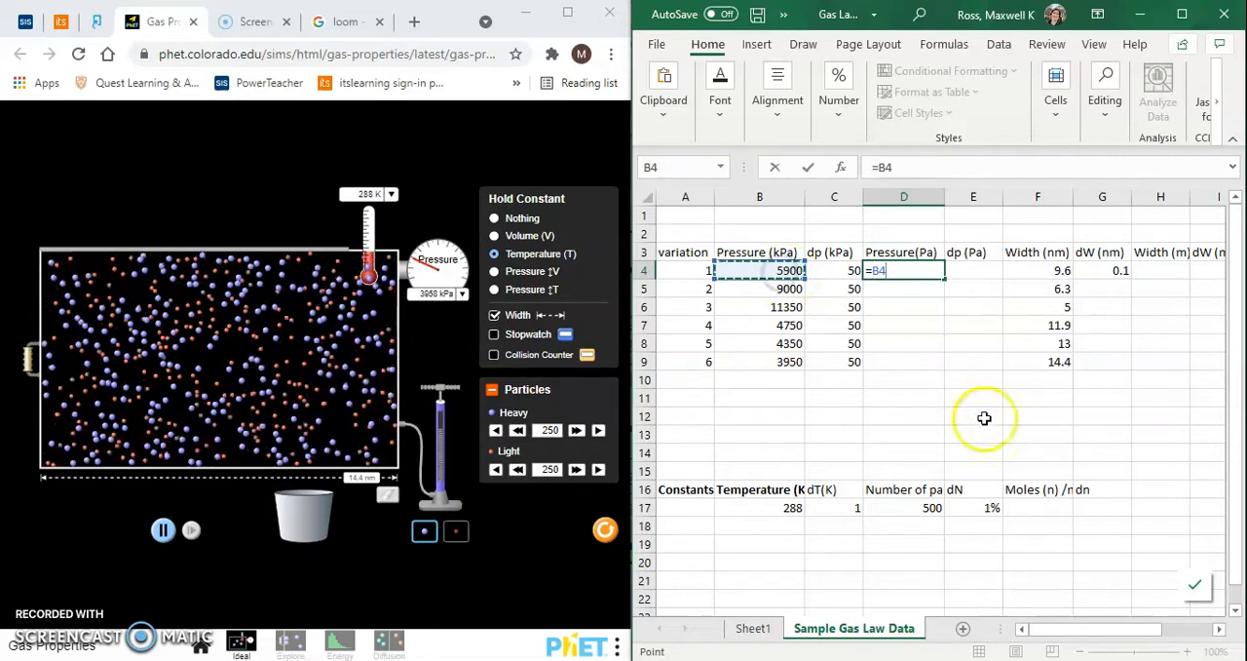
text(*)
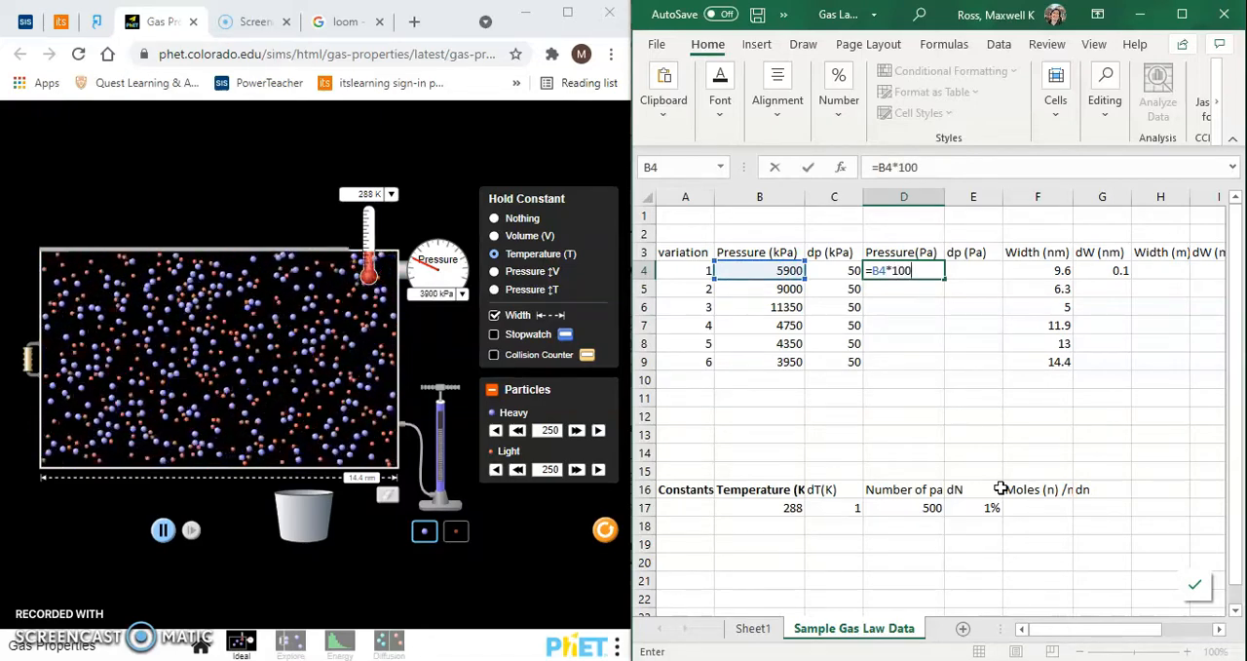
key(Return)
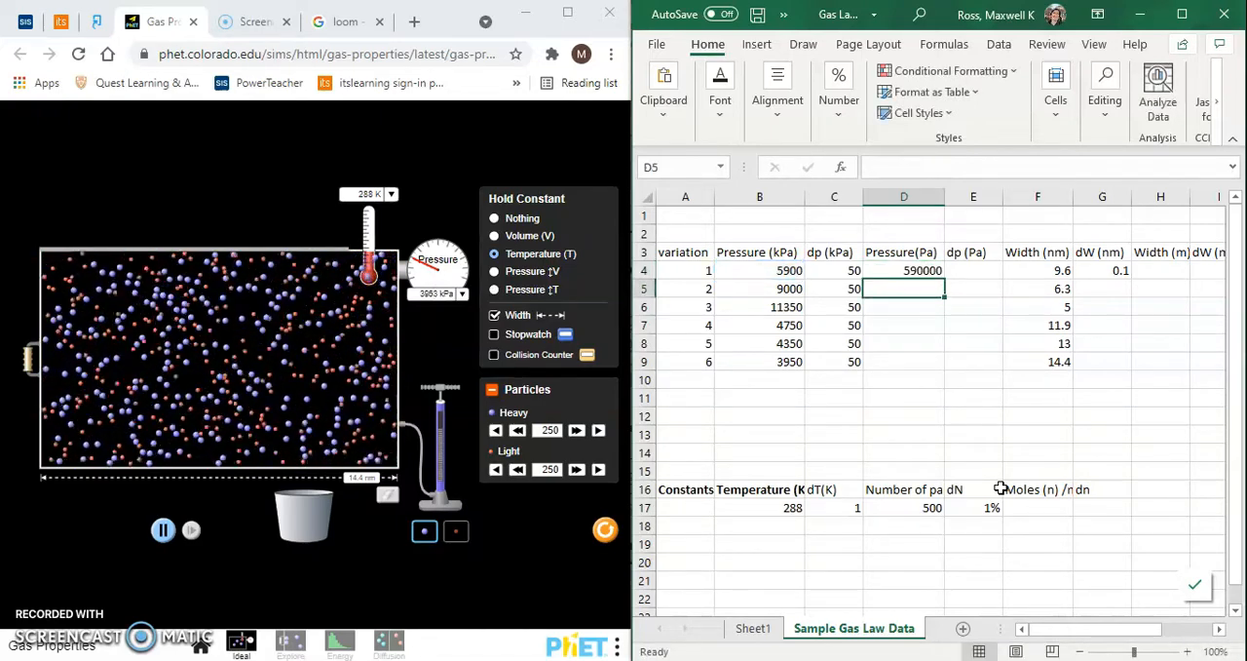
- Correct the conversion formula in D4 to =B4*1000
click(916, 271)
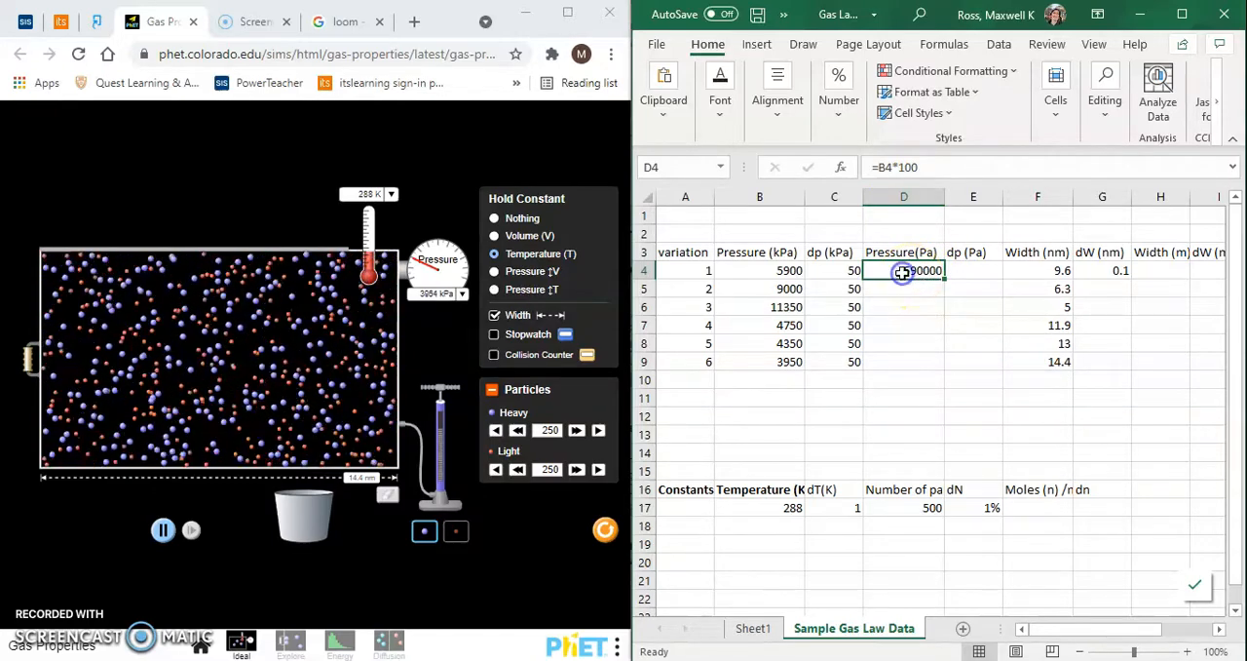
click(935, 166)
click(950, 165)
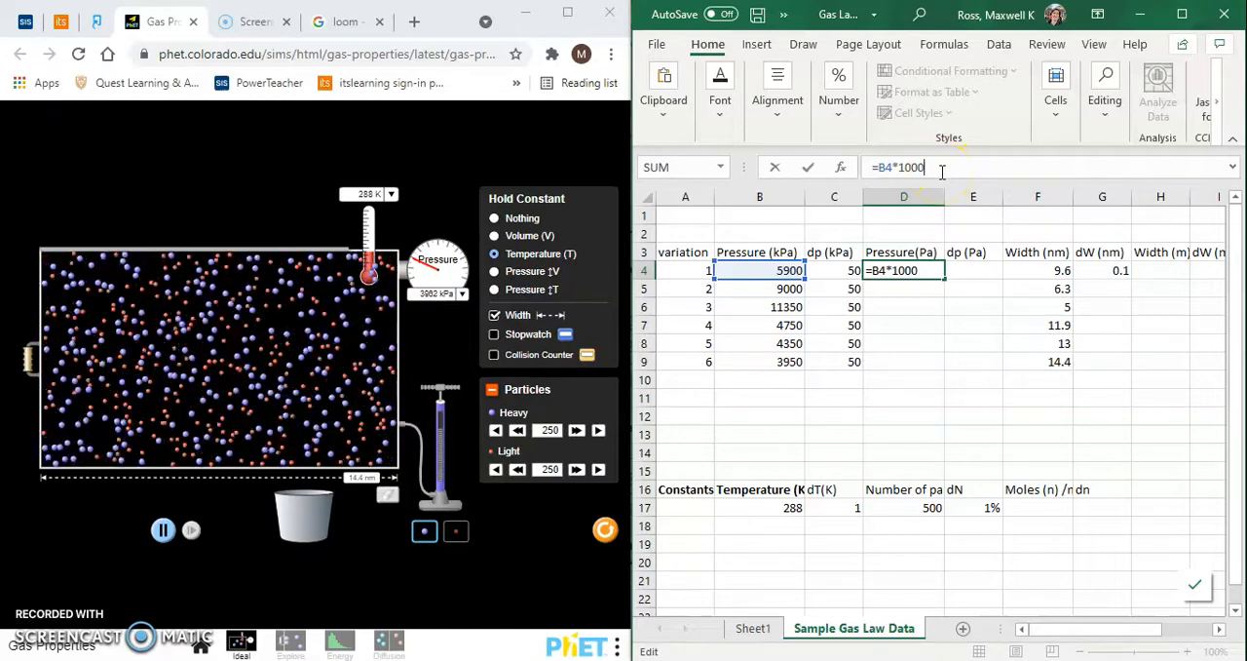
key(Return)
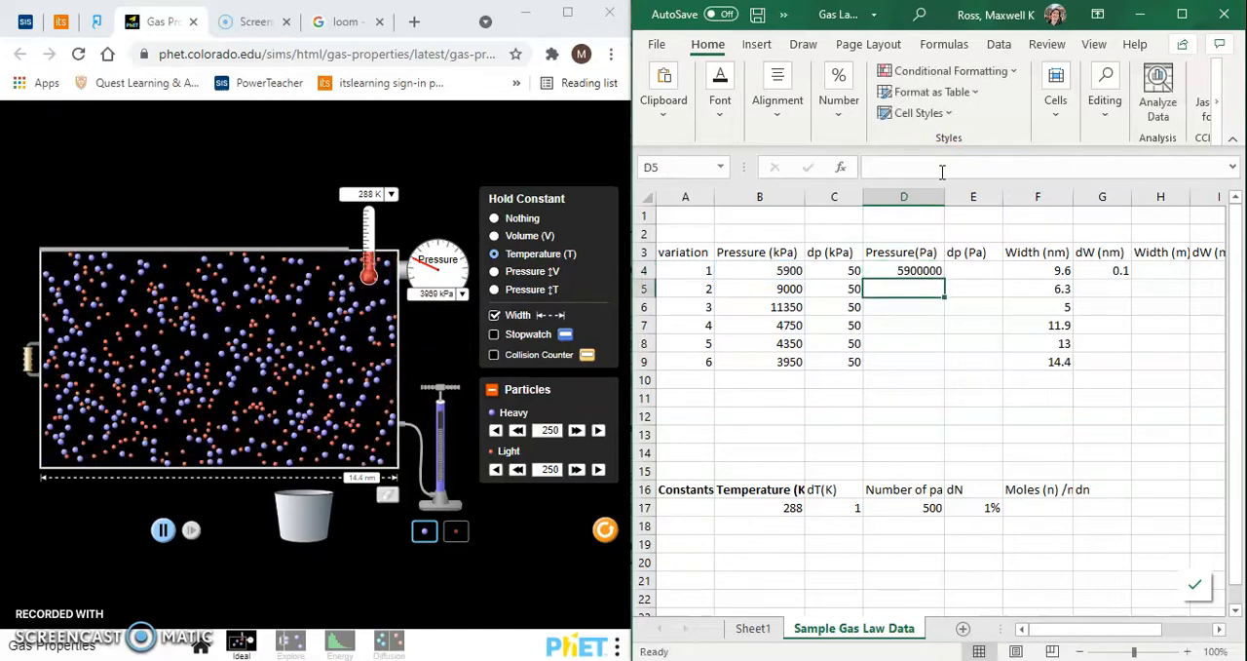
- Fill the Pressure(Pa) formula from D4 down to D9 and check the formulas in D4 to D6
click(928, 271)
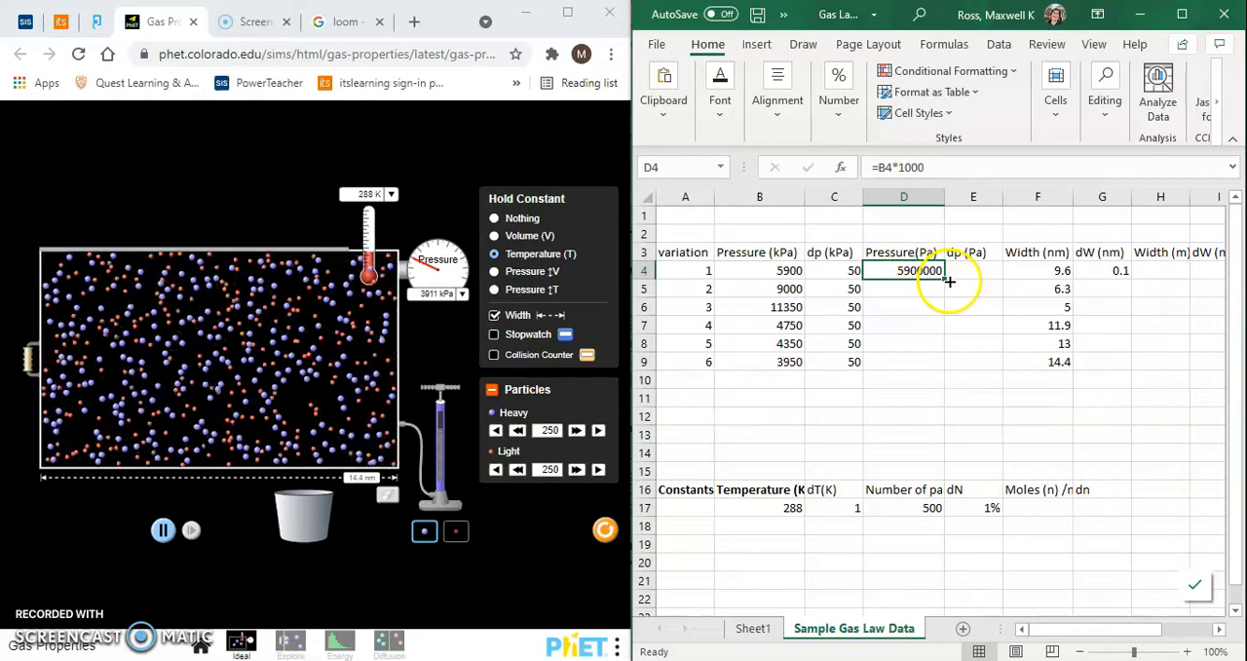
drag(944, 282, 941, 371)
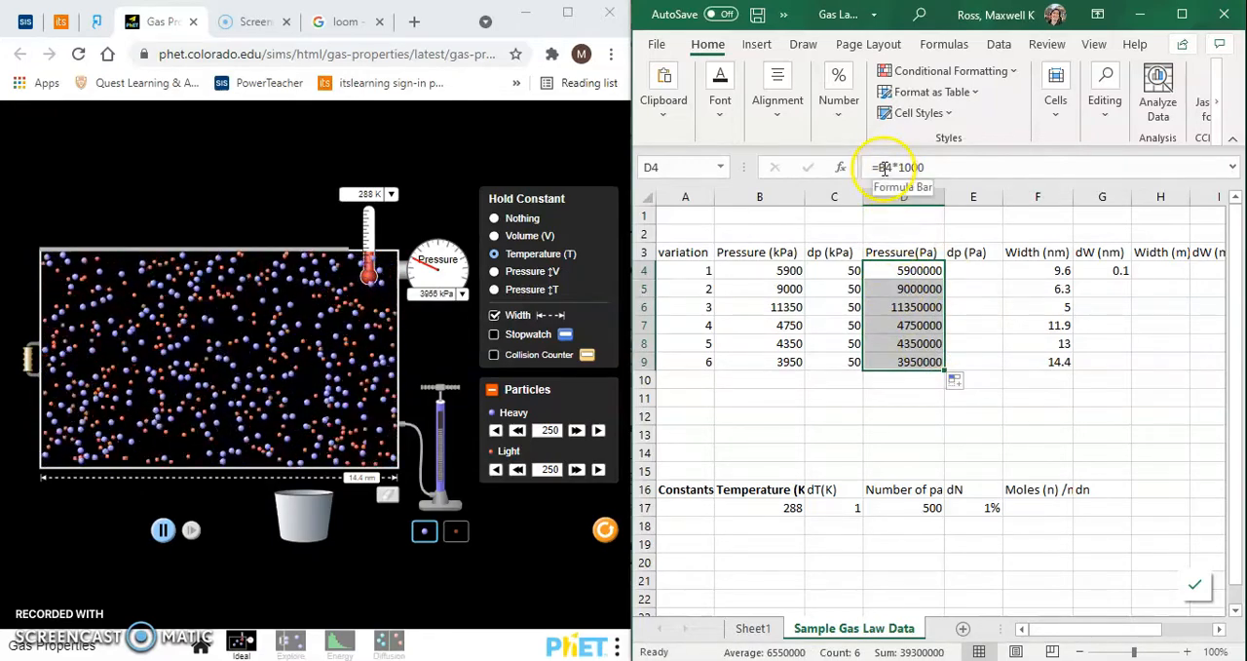
click(907, 290)
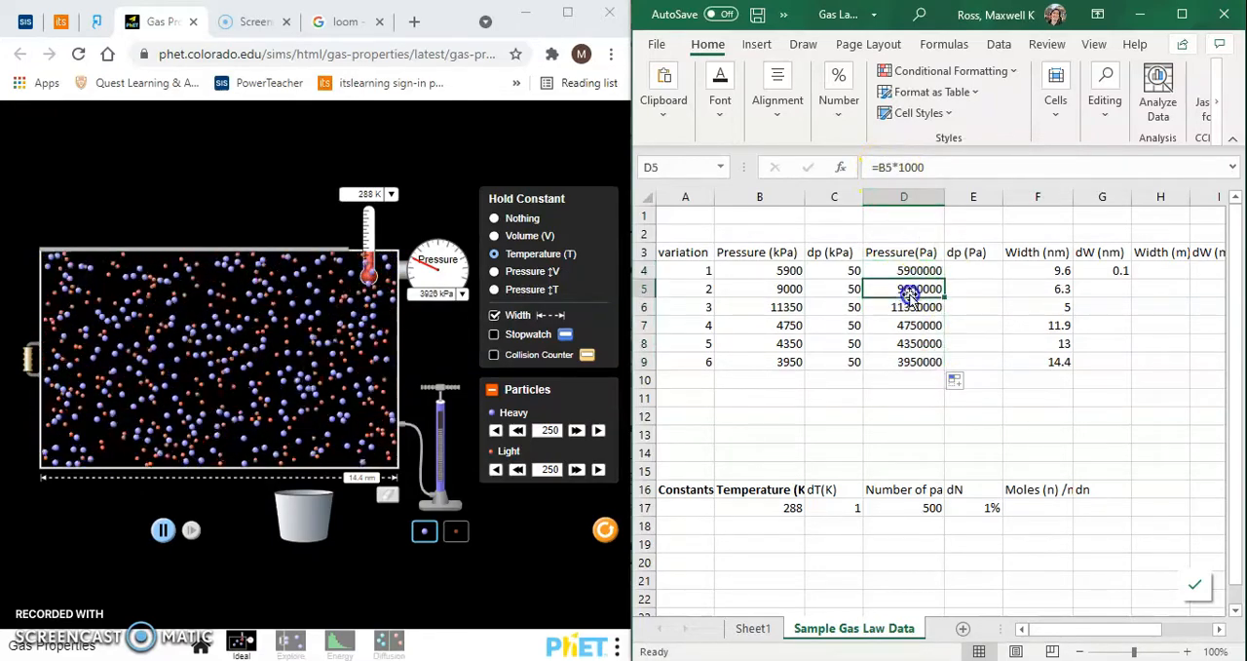
click(906, 273)
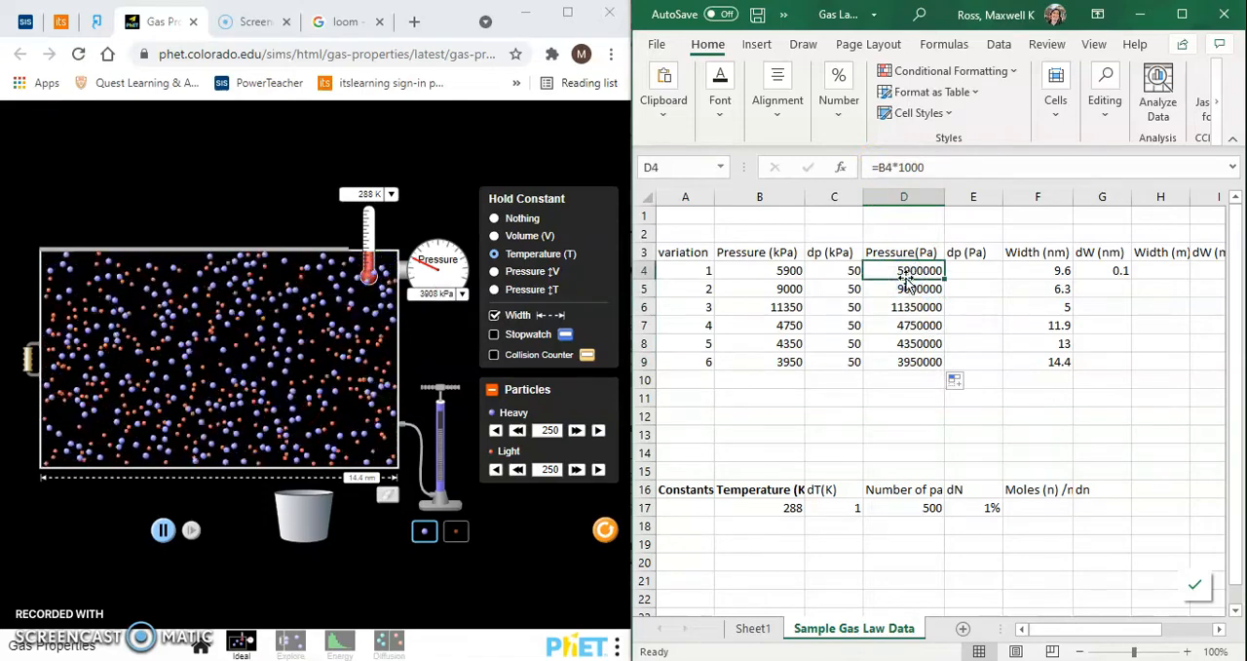
click(903, 291)
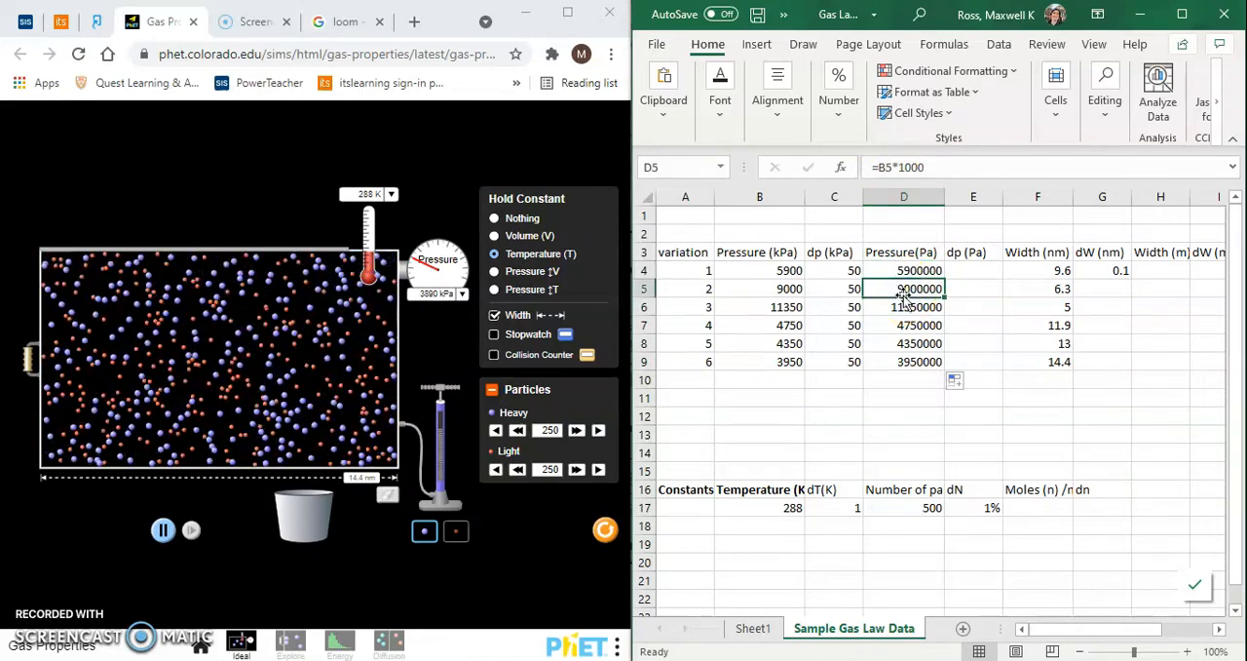
click(902, 308)
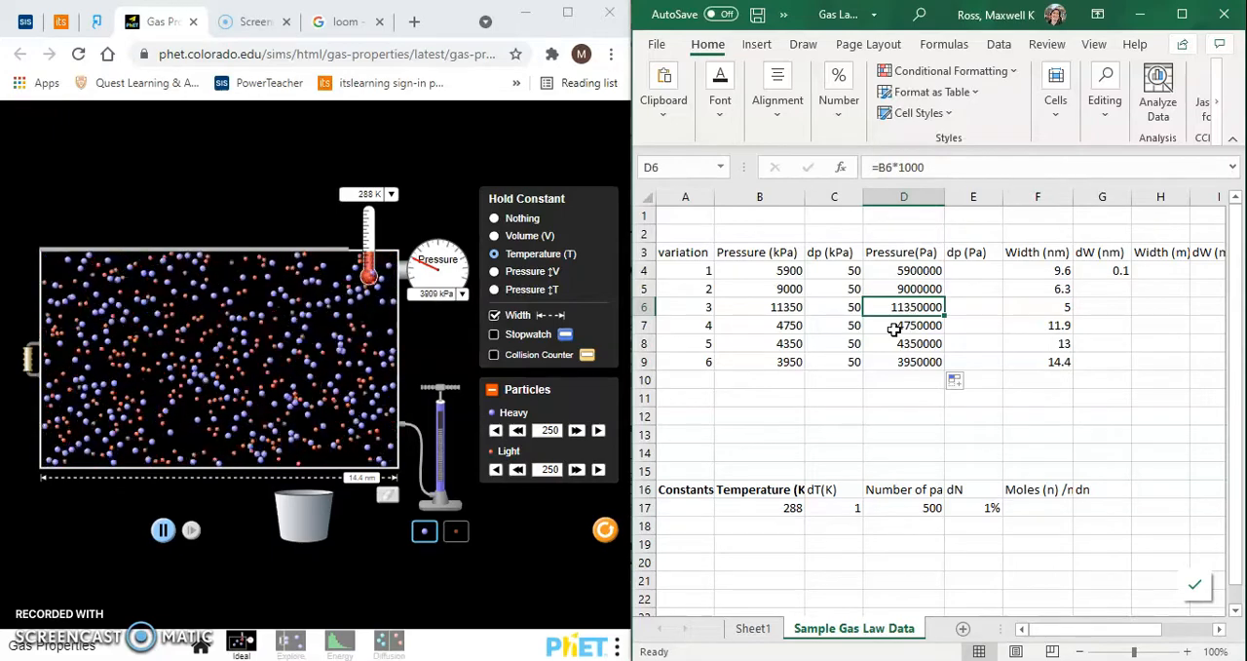
- Enter =C4*1000 in E4 under dp (Pa) and fill the formula down to E9
click(973, 275)
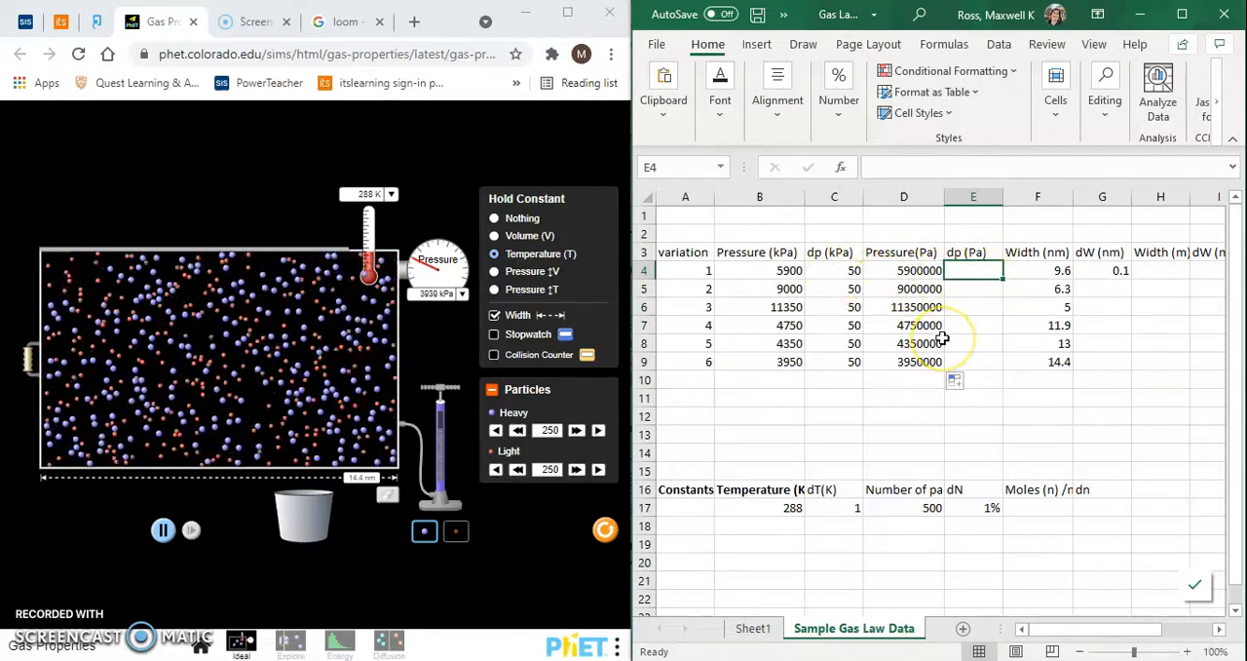
text(=)
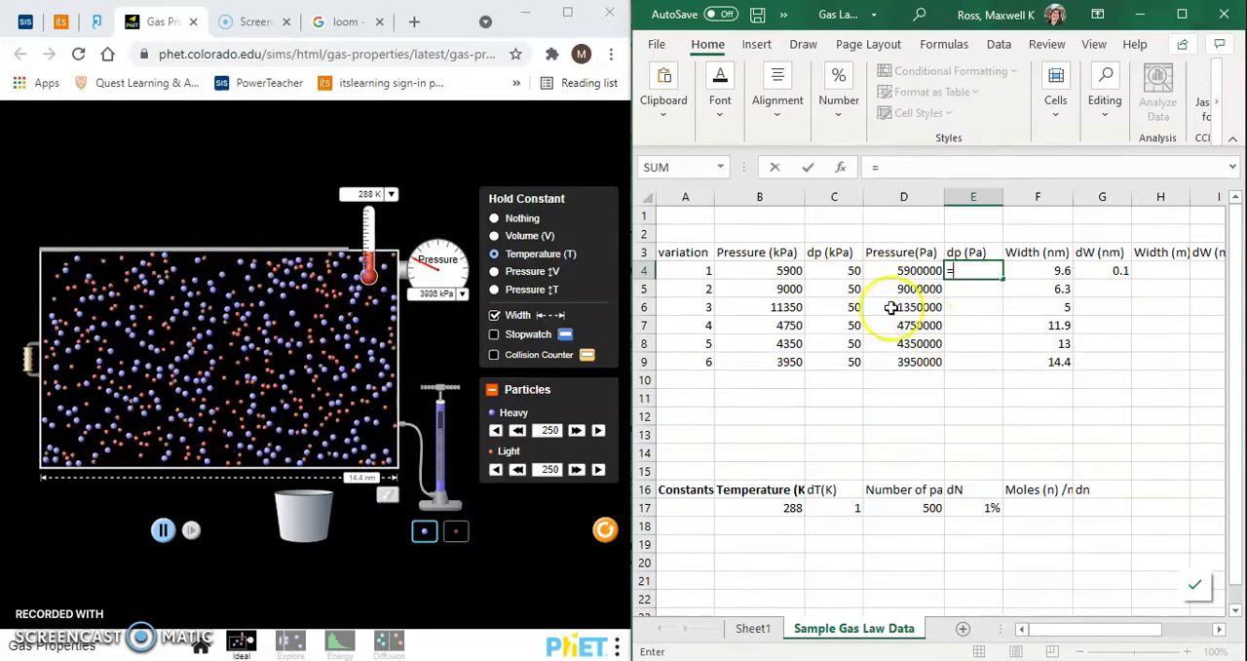
click(842, 274)
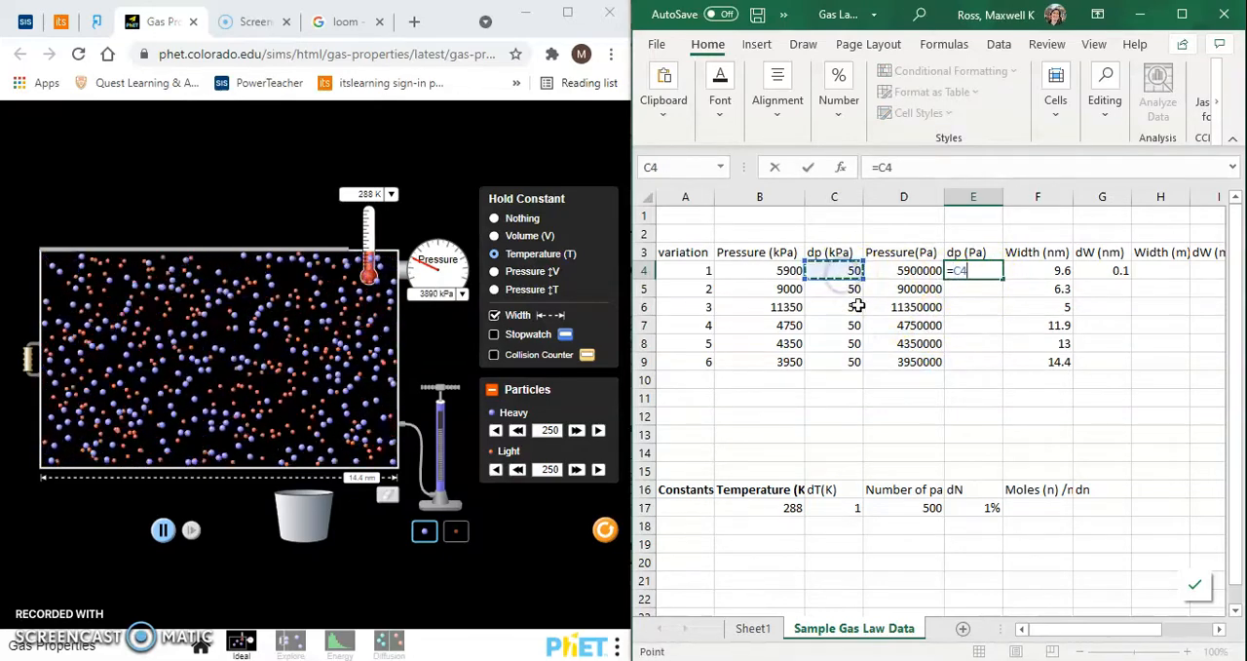
text(*1000)
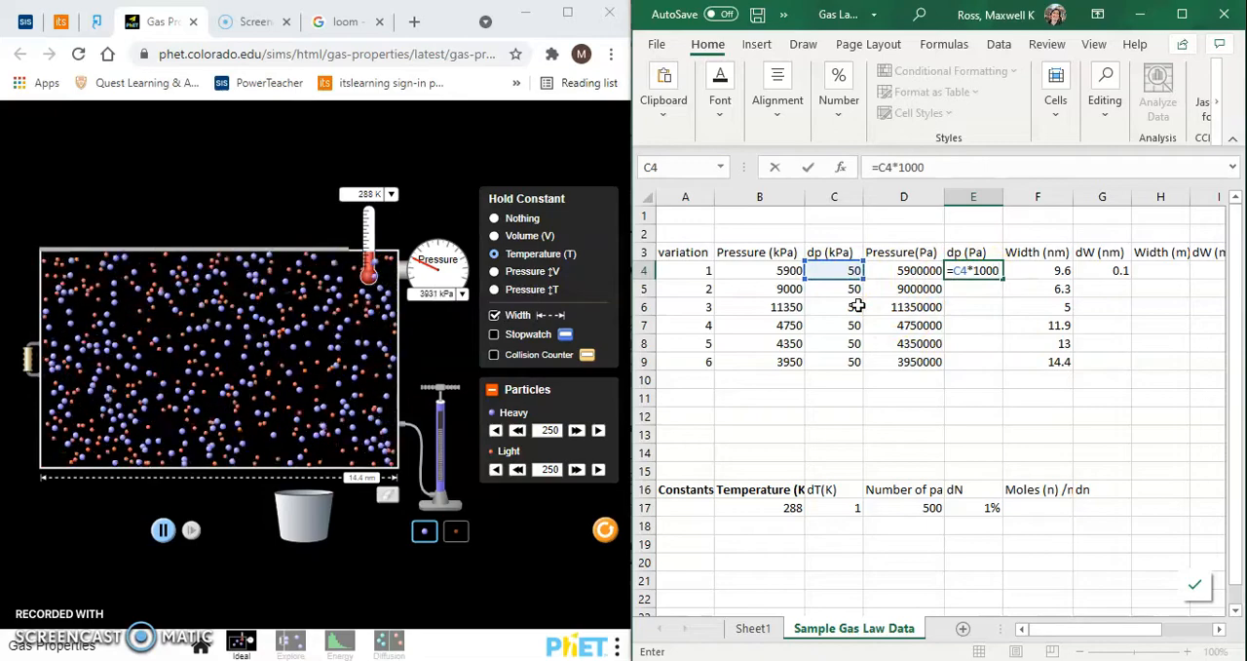
key(Return)
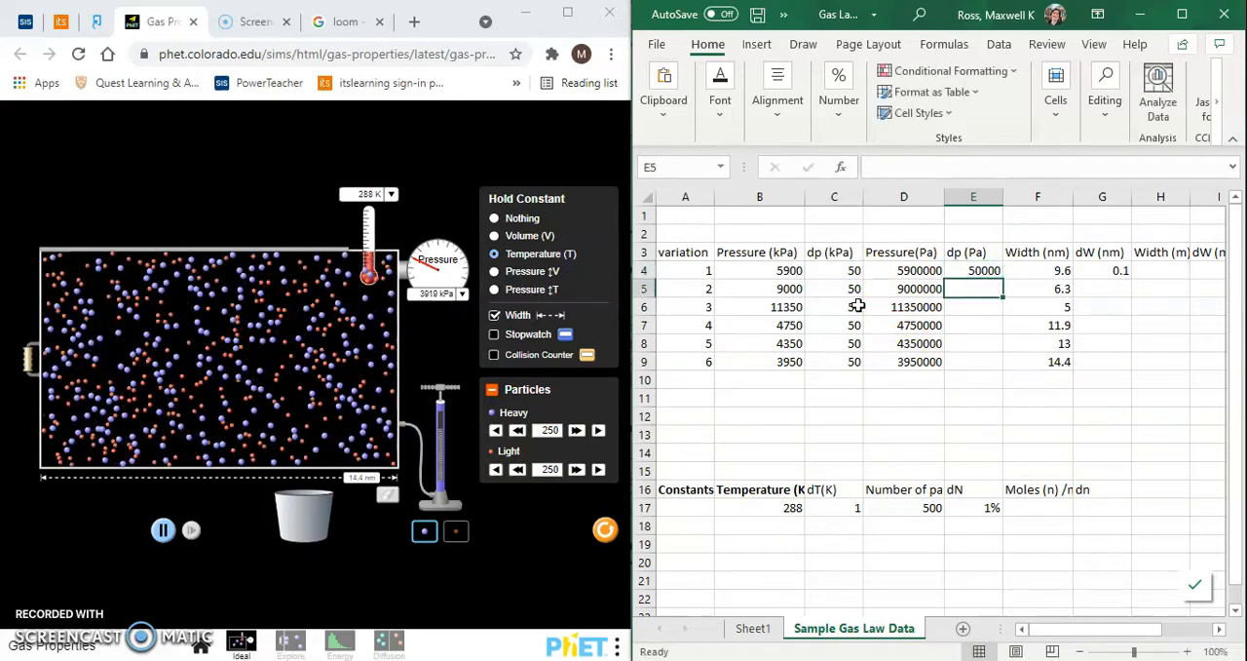
click(978, 273)
drag(1003, 277, 1003, 373)
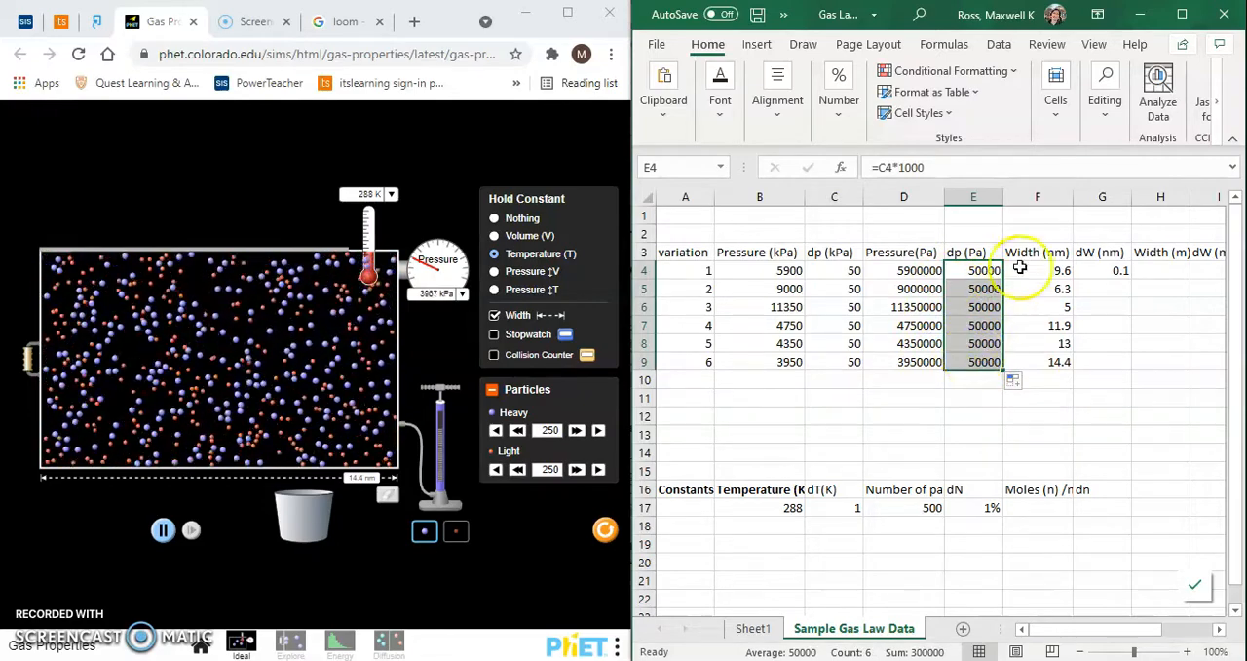
click(986, 307)
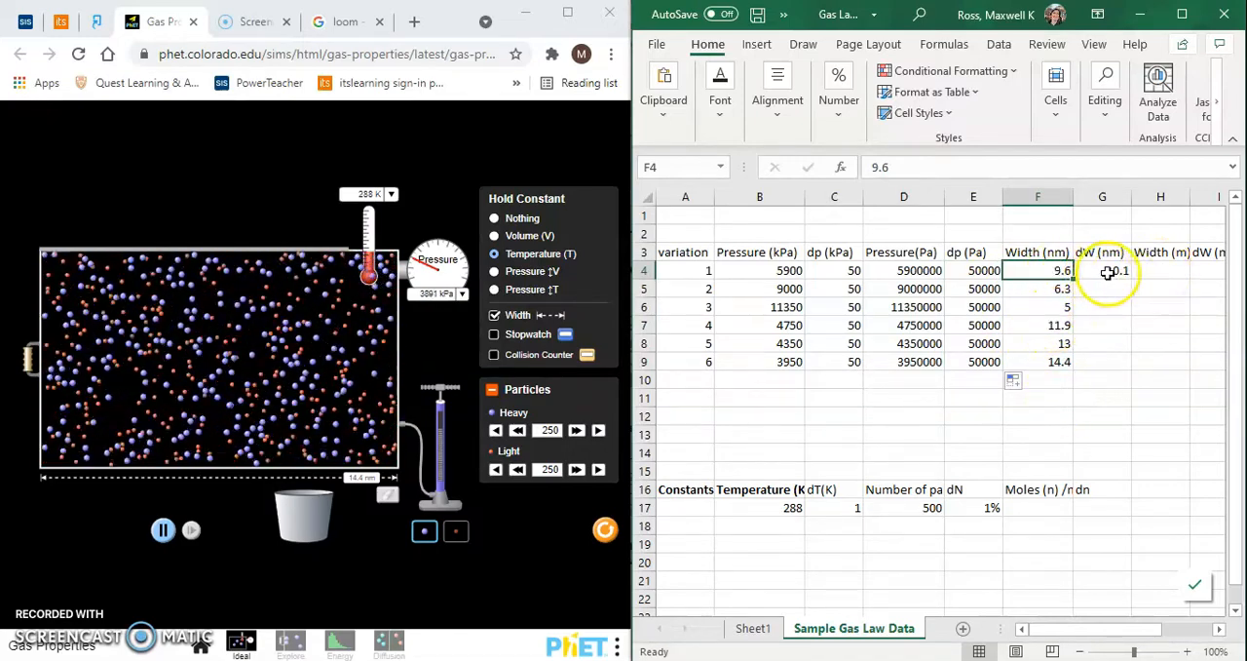
- Maximize the spreadsheet window and zoom the sheet to 190% with the Width and Volume columns in view
click(1111, 273)
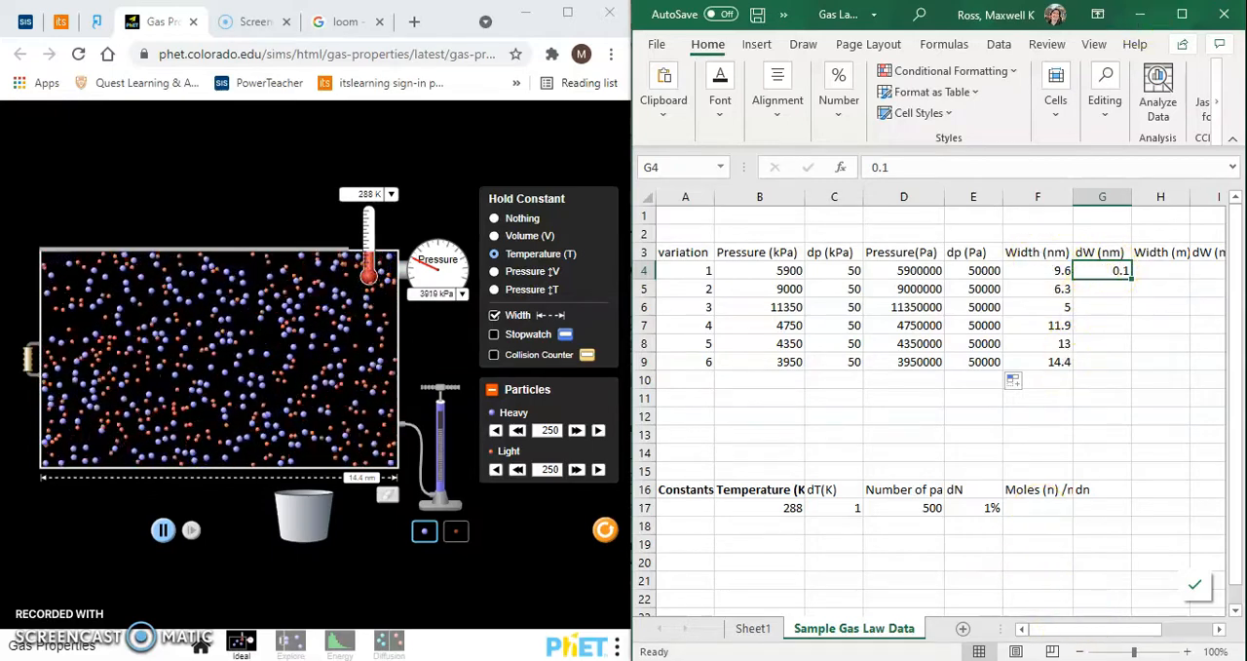
click(1182, 14)
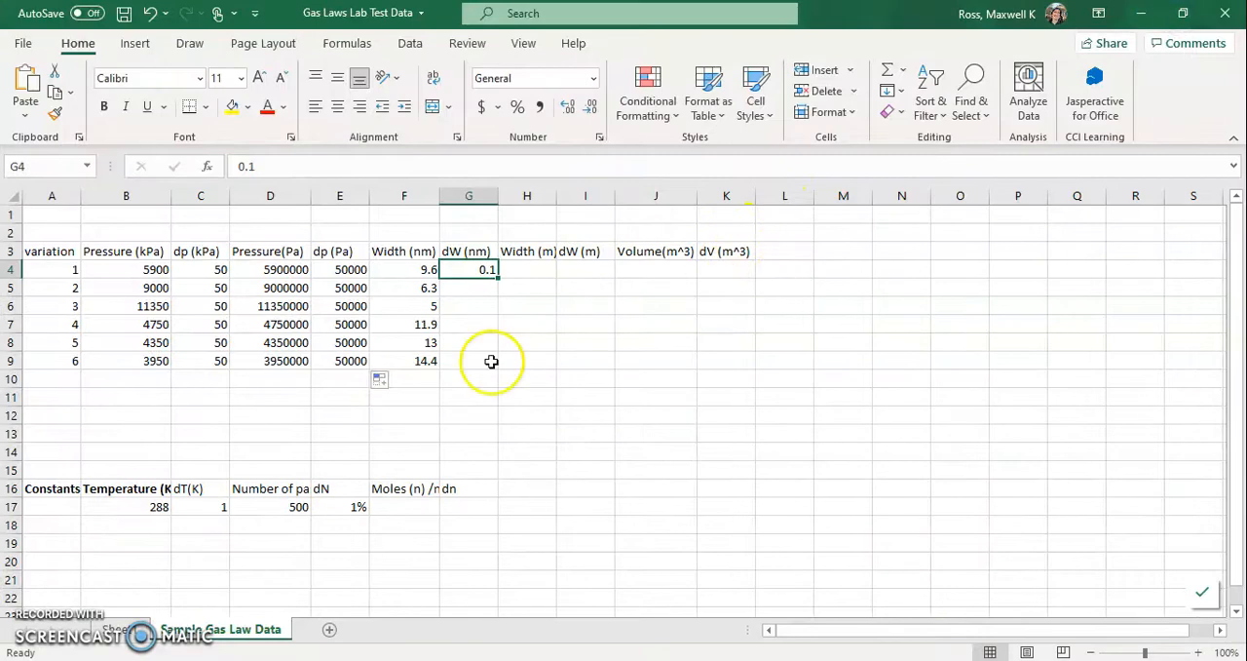
ctrl+scroll(491, 361, up, 7)
ctrl+scroll(491, 361, down, 1)
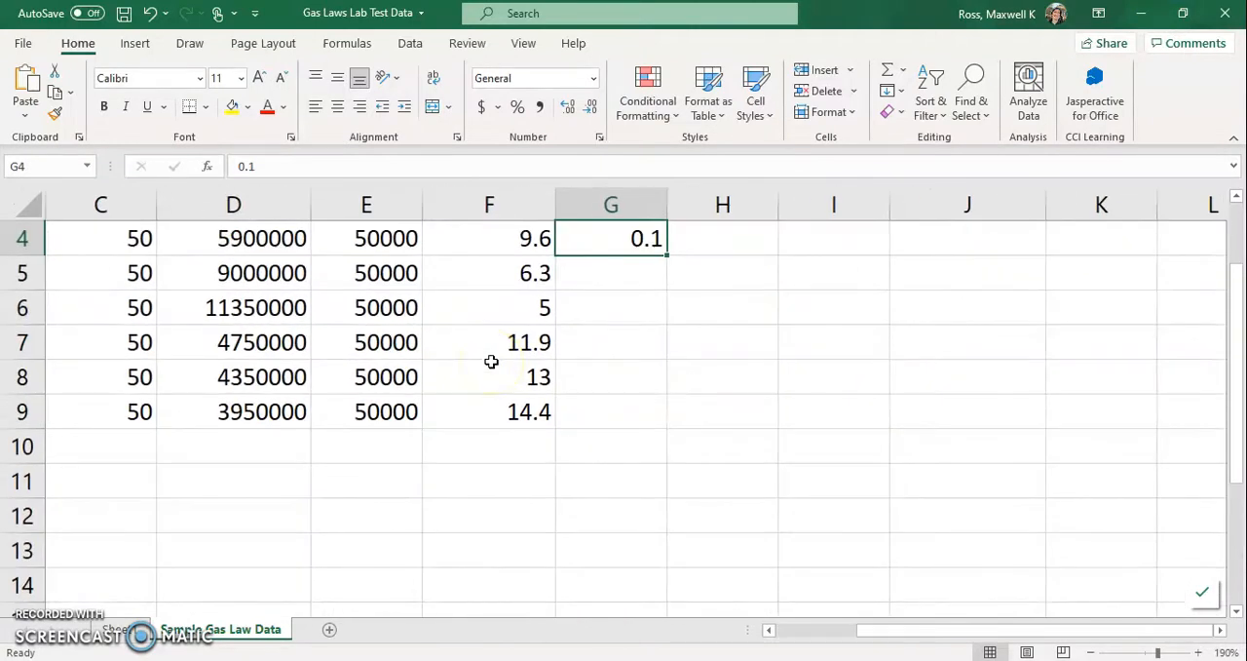
scroll(491, 362, up, 1)
click(607, 343)
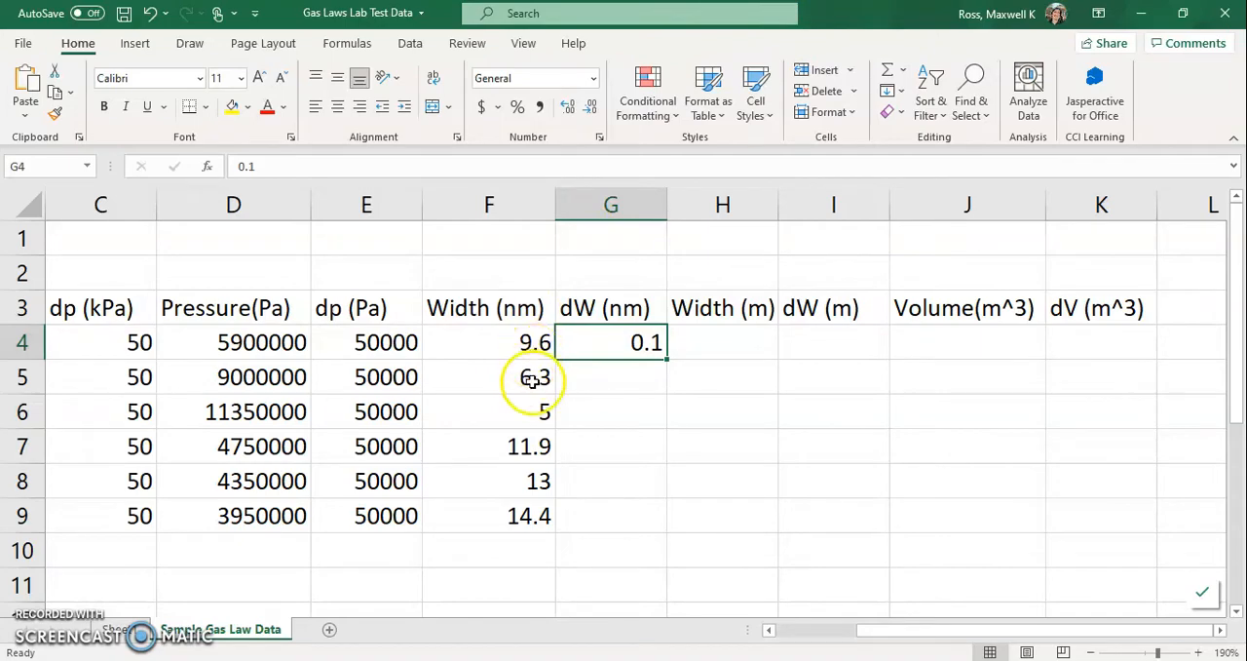
drag(865, 17, 1245, 89)
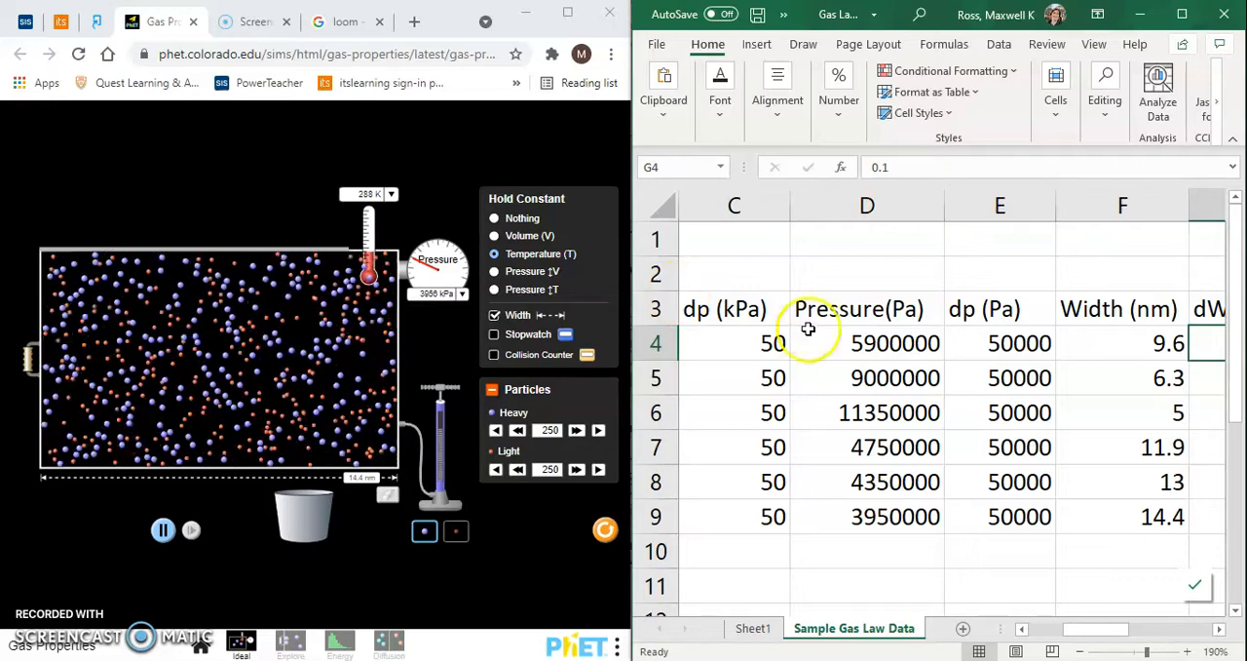
click(986, 29)
drag(987, 31, 869, 2)
- Enter 0.1 in G5 under dW (nm) and fill the value 0.1 down through G9
click(624, 376)
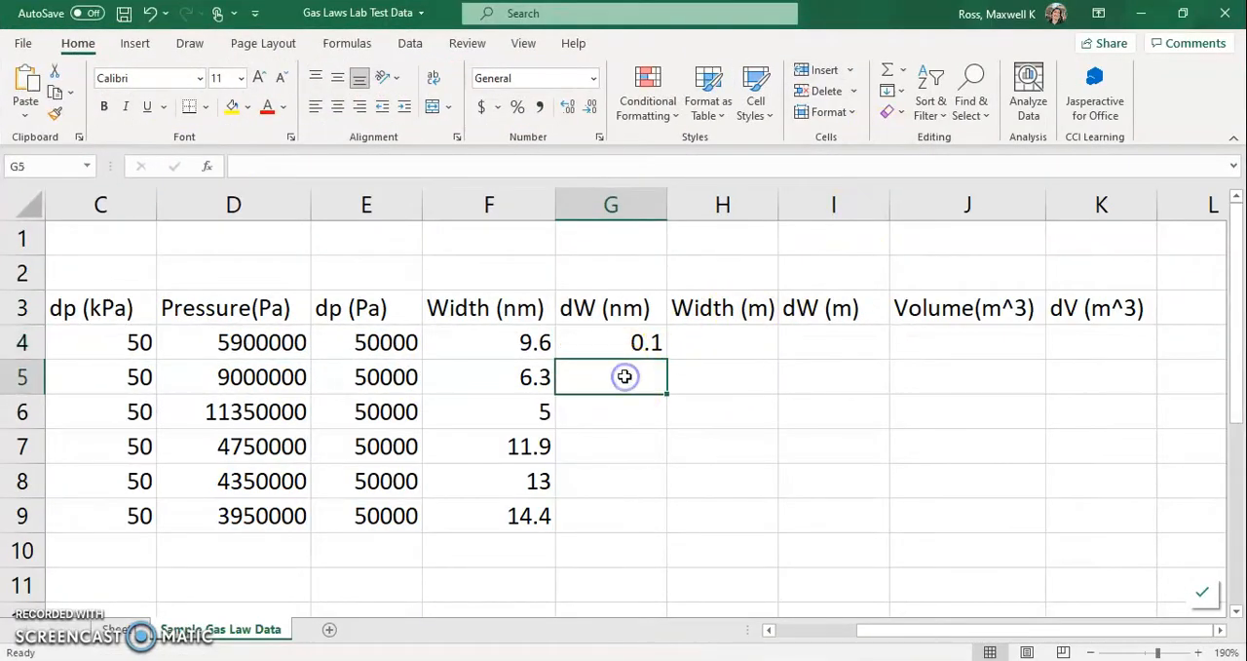
text(0)
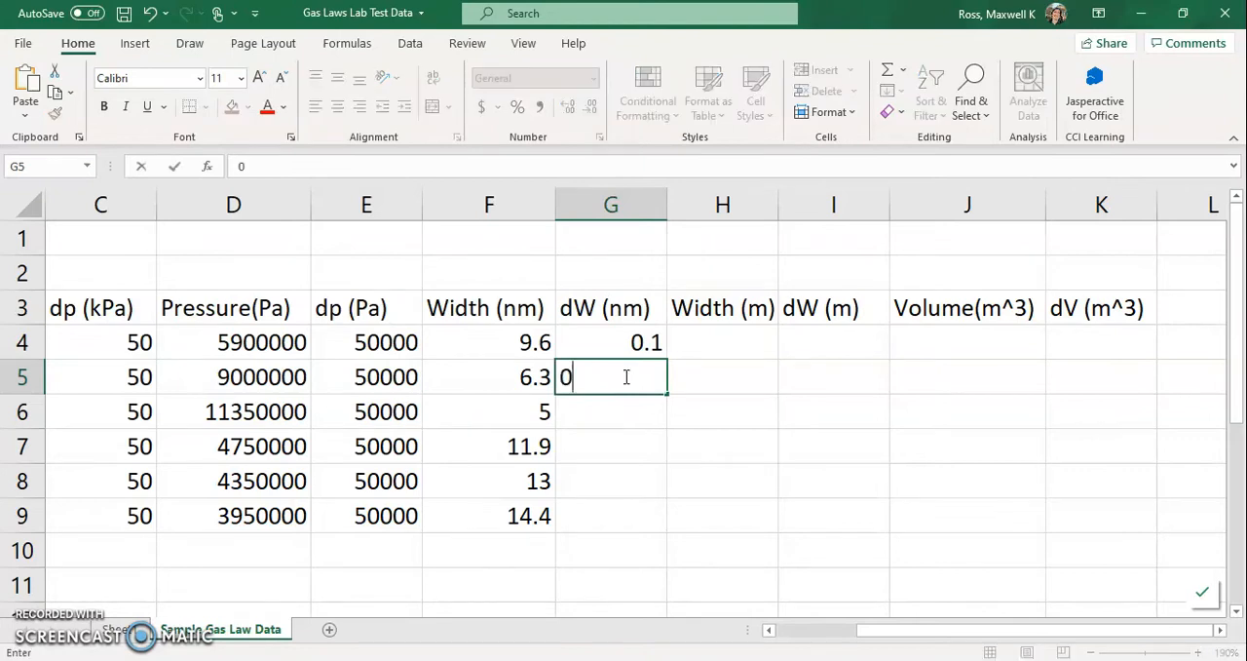
text(.1)
key(Return)
drag(629, 376, 646, 531)
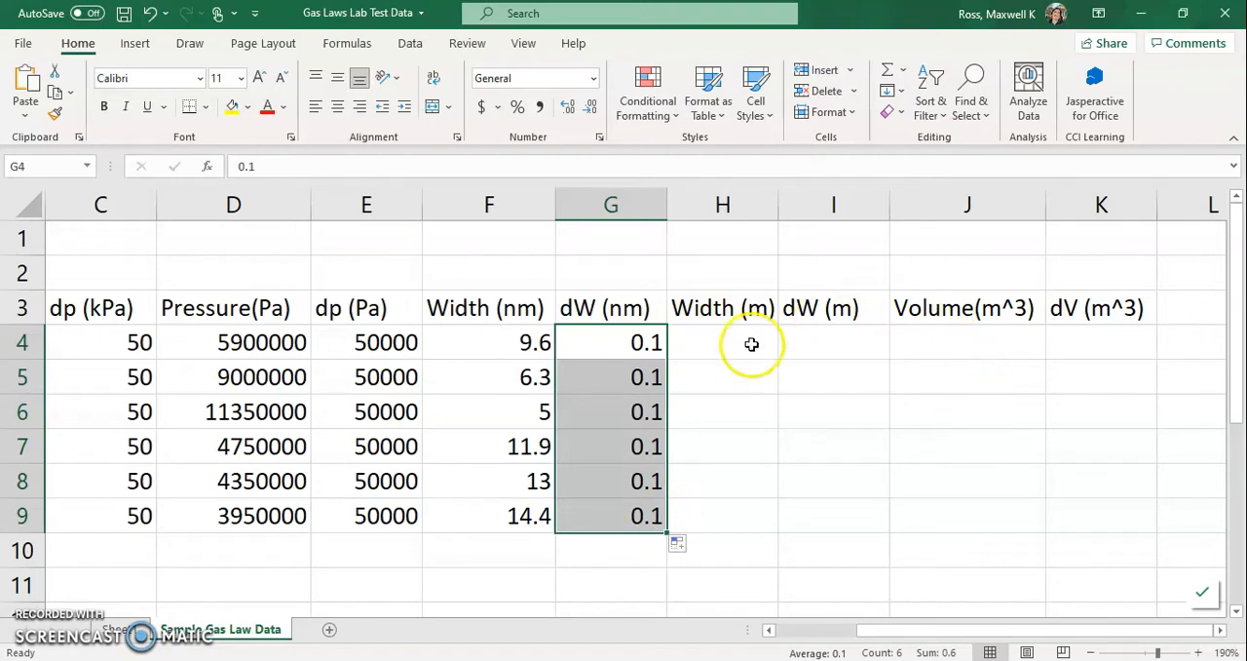
- Enter the formula =F4/(10^9) in H4 under Width (m) to convert the first width from nanometres to metres
click(736, 341)
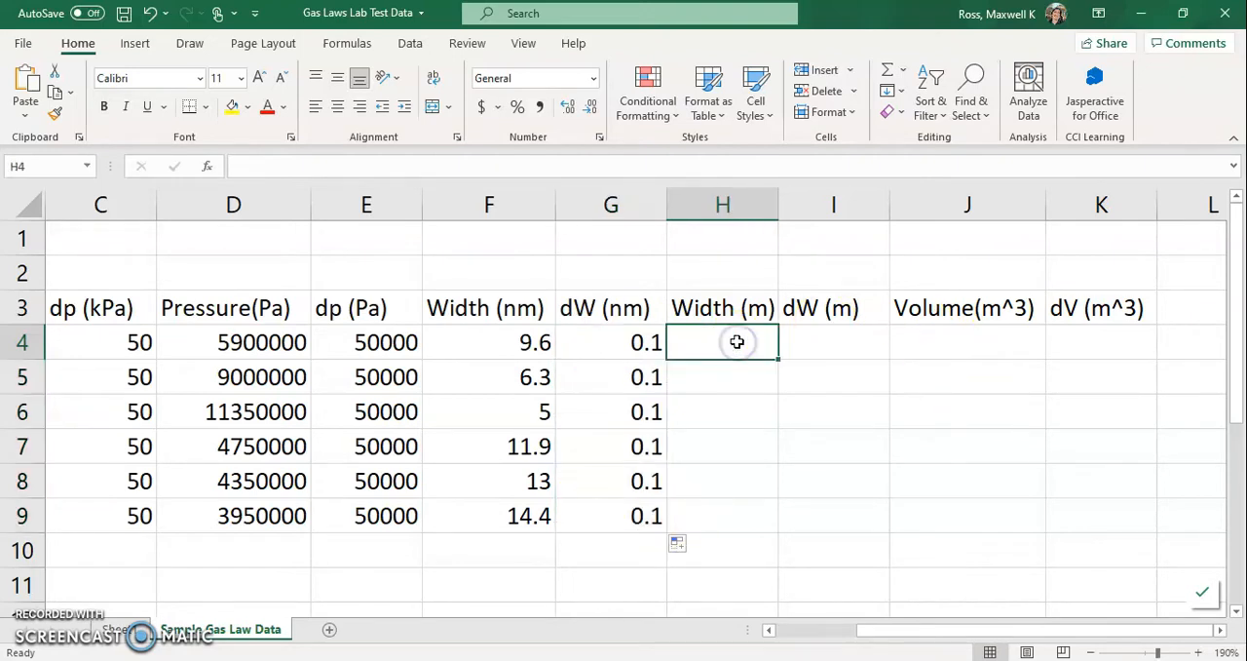
text(=)
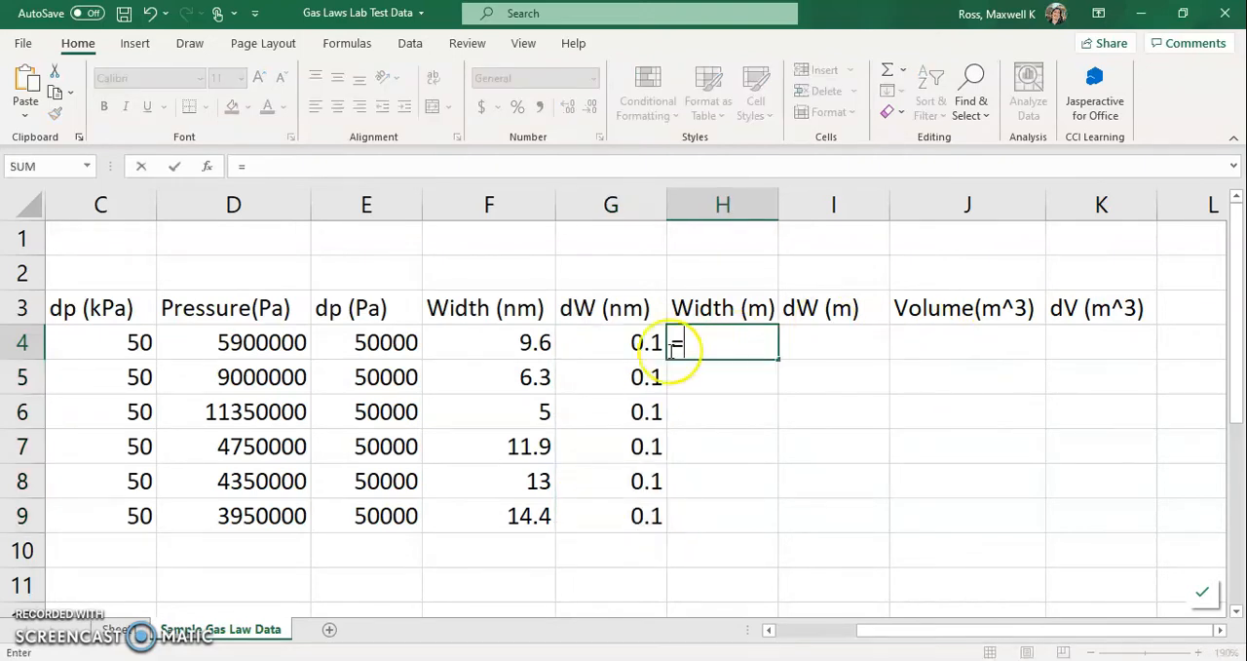
click(496, 344)
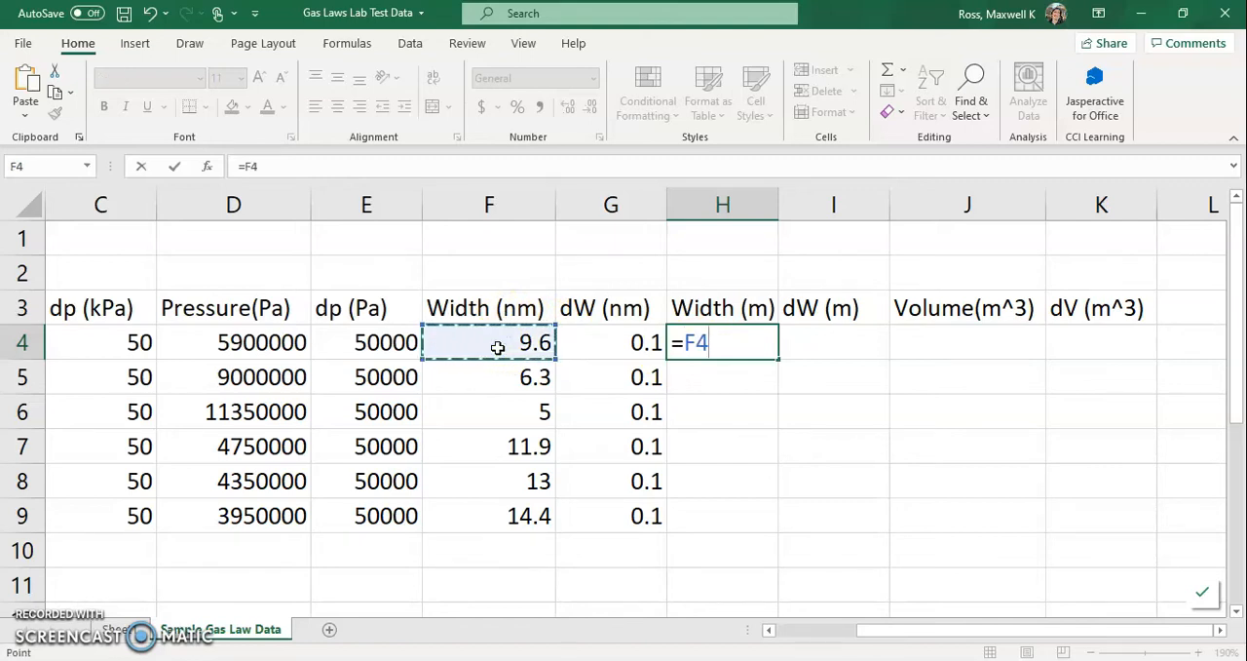
text(/(10^9)
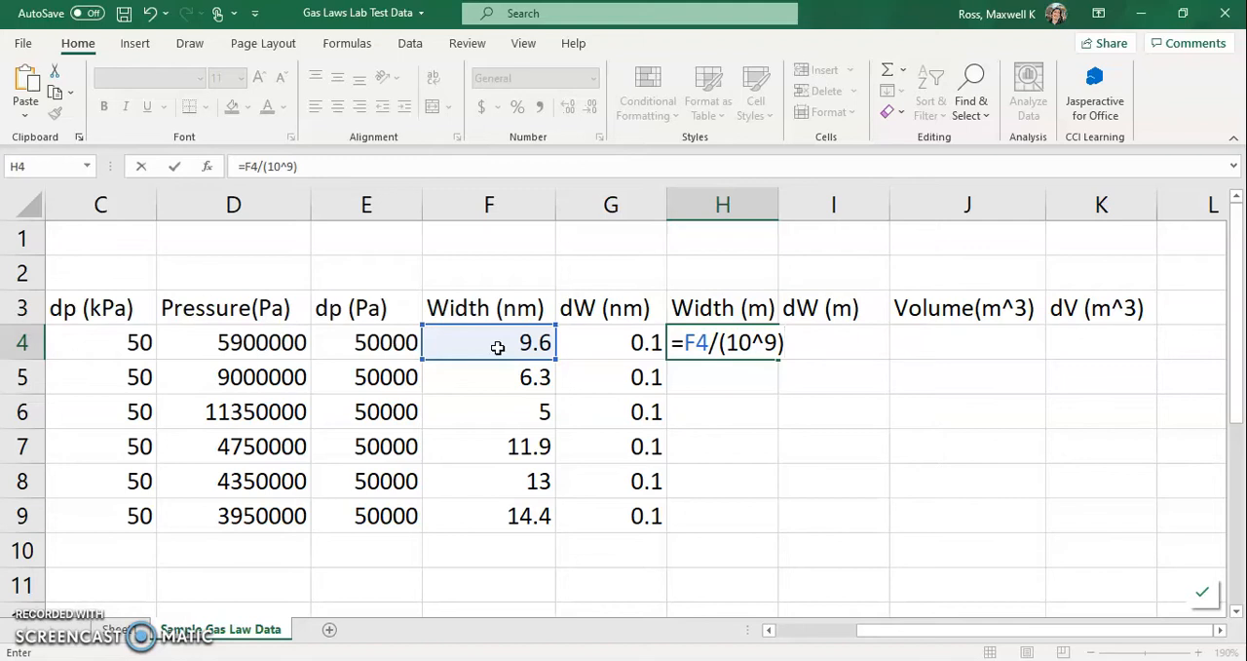
key(Return)
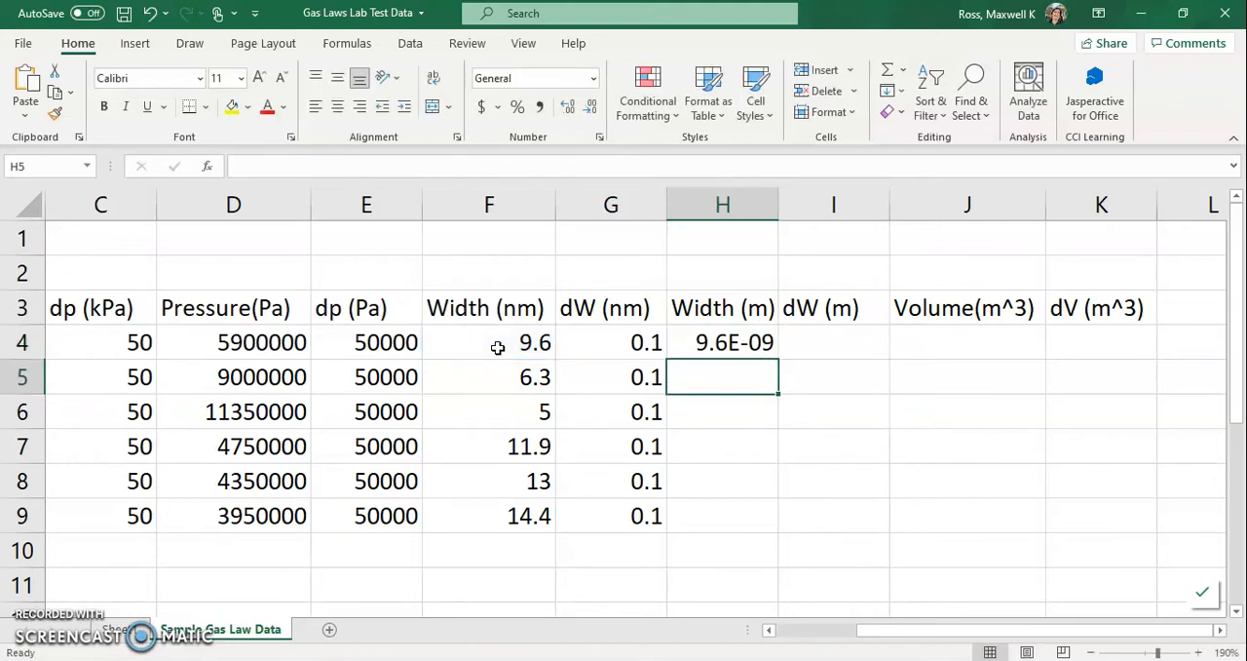
- Fill the H4 formula down to H9 and across the dW (m) column to I9, and check the formulas in I4 and H4
click(737, 343)
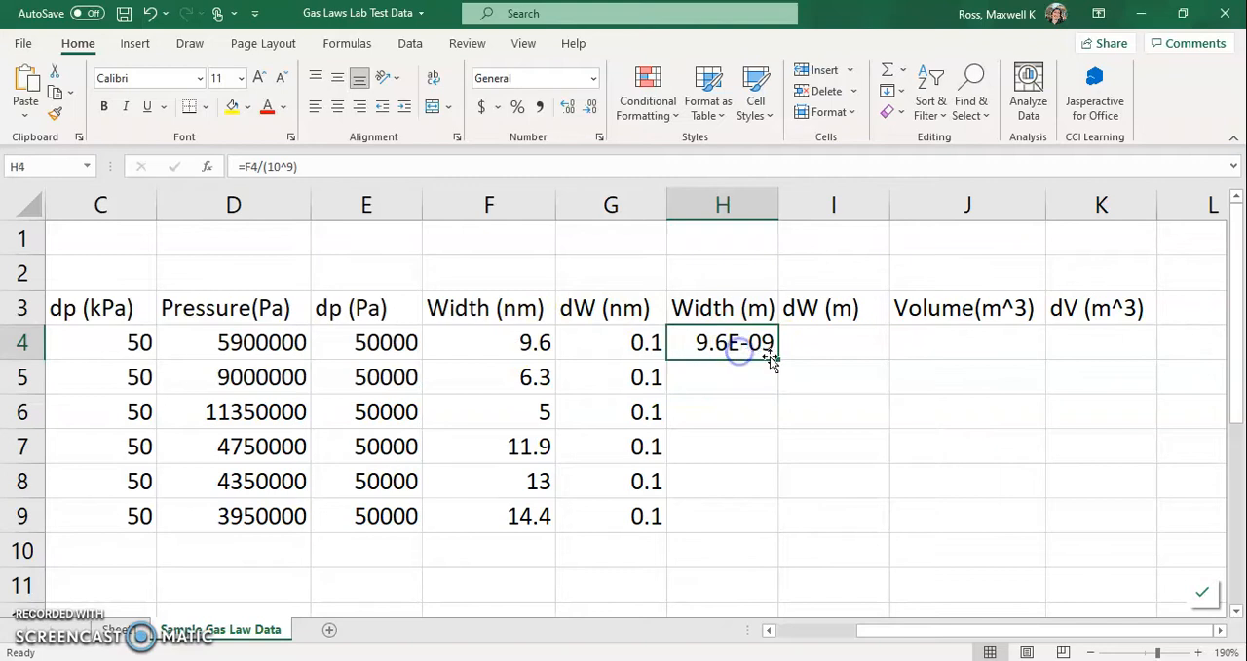
drag(778, 360, 770, 528)
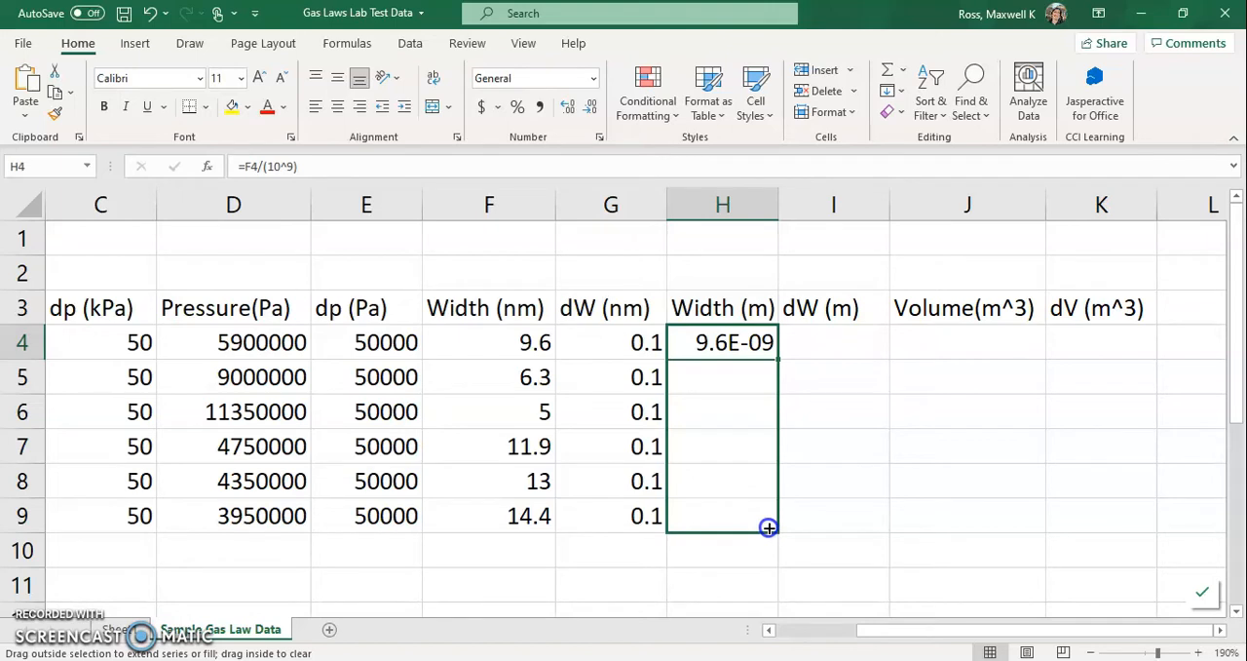
drag(769, 528, 905, 526)
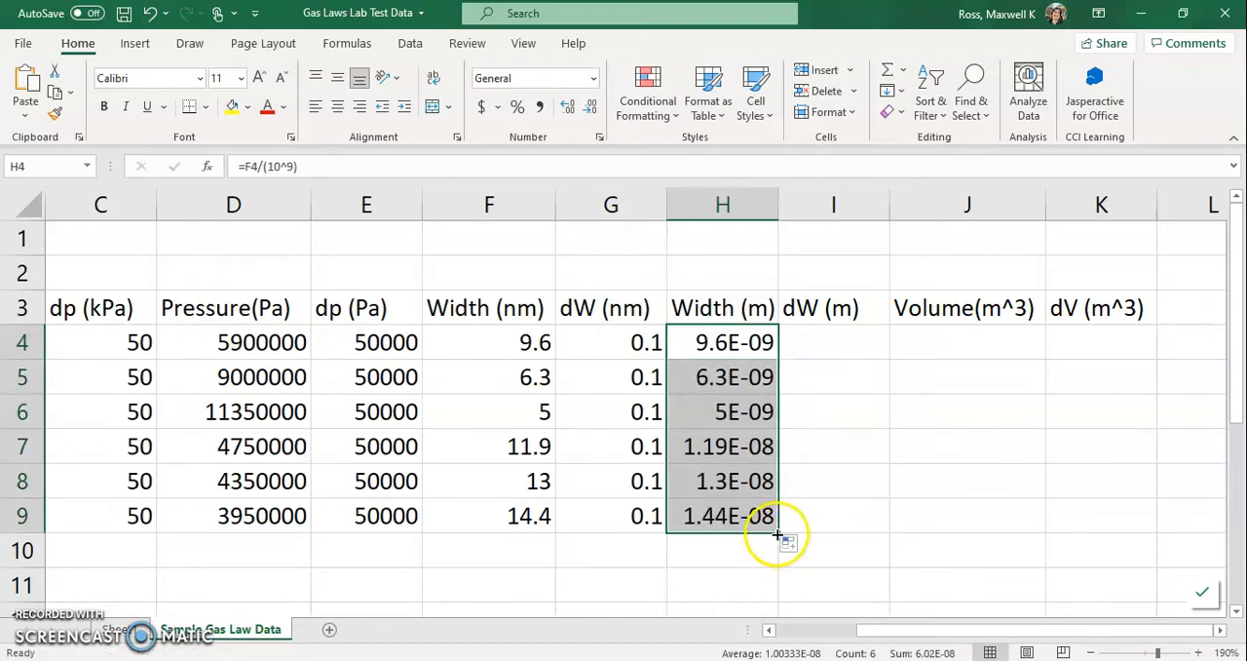
drag(780, 529, 877, 527)
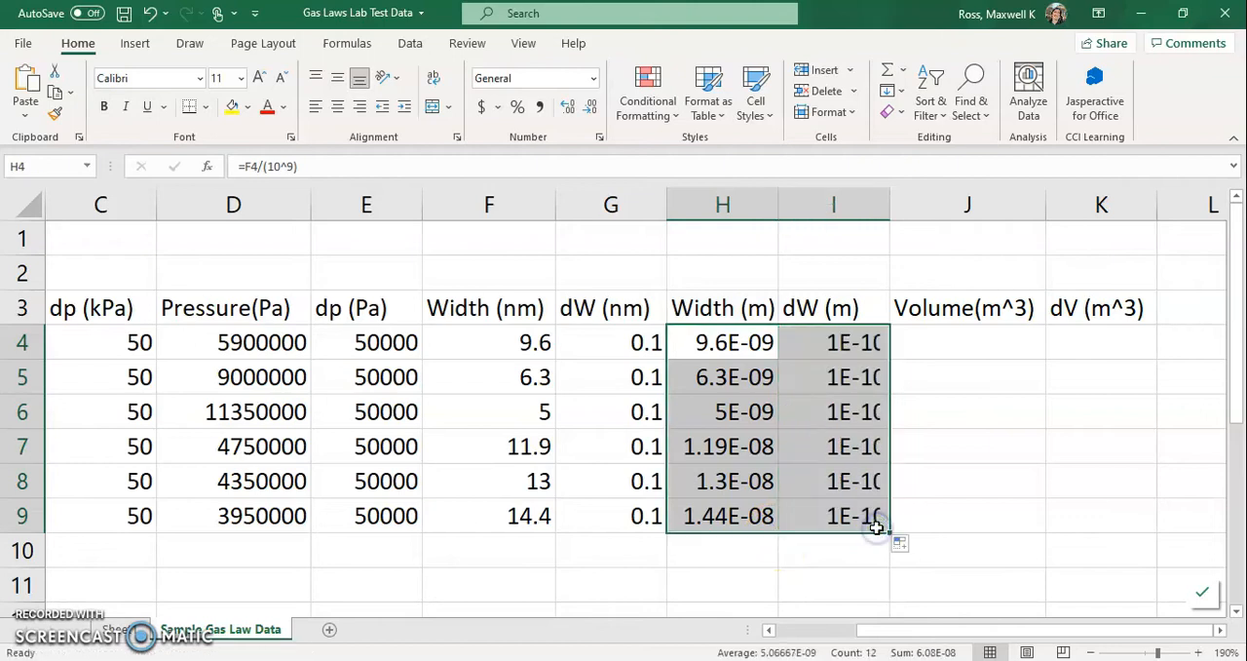
click(849, 354)
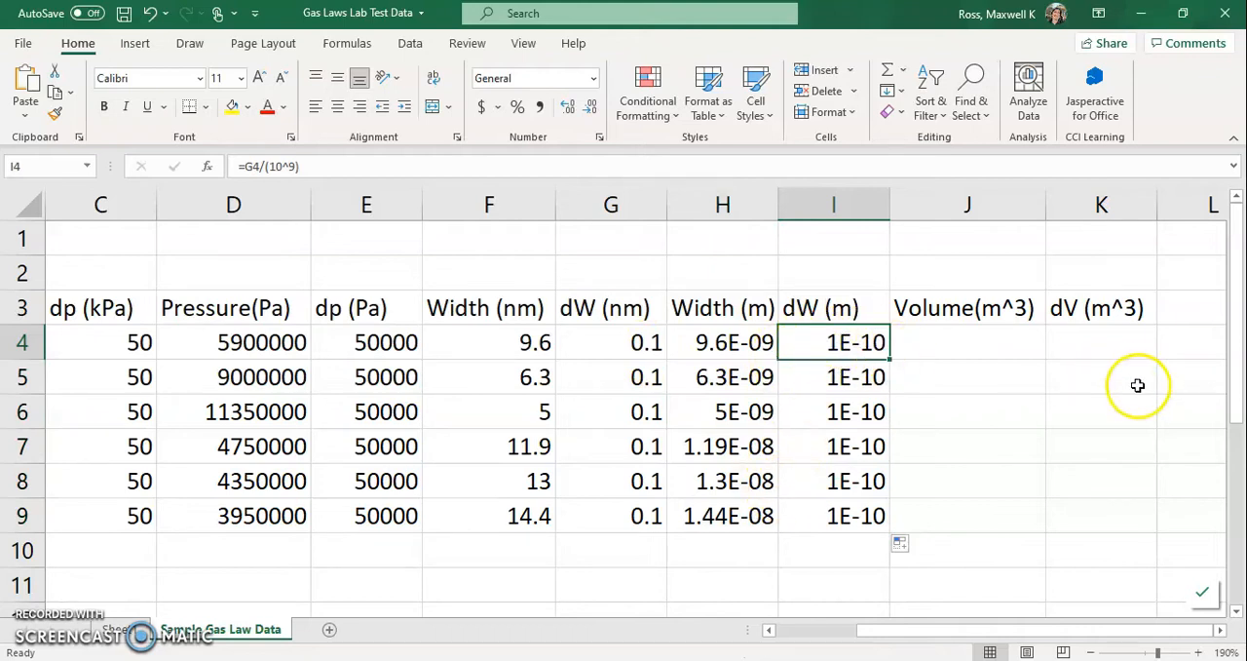
click(724, 337)
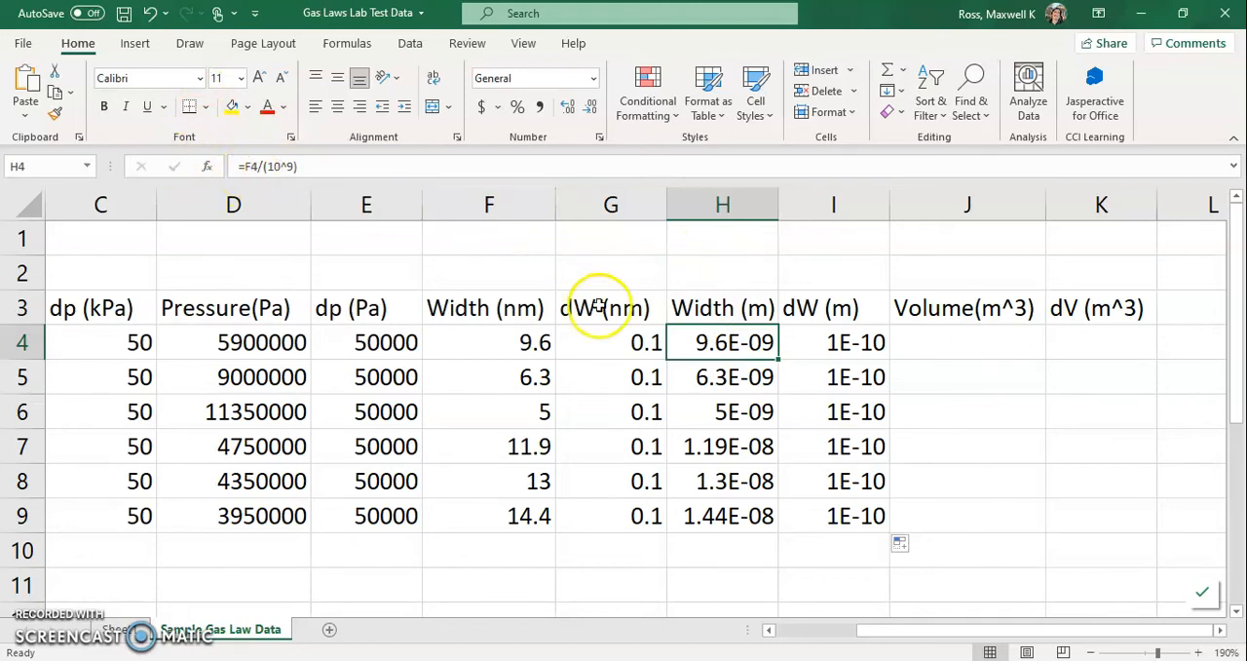
- Add the heading "Area of base (m^2)" in H16, next to dn in the constants row
click(967, 345)
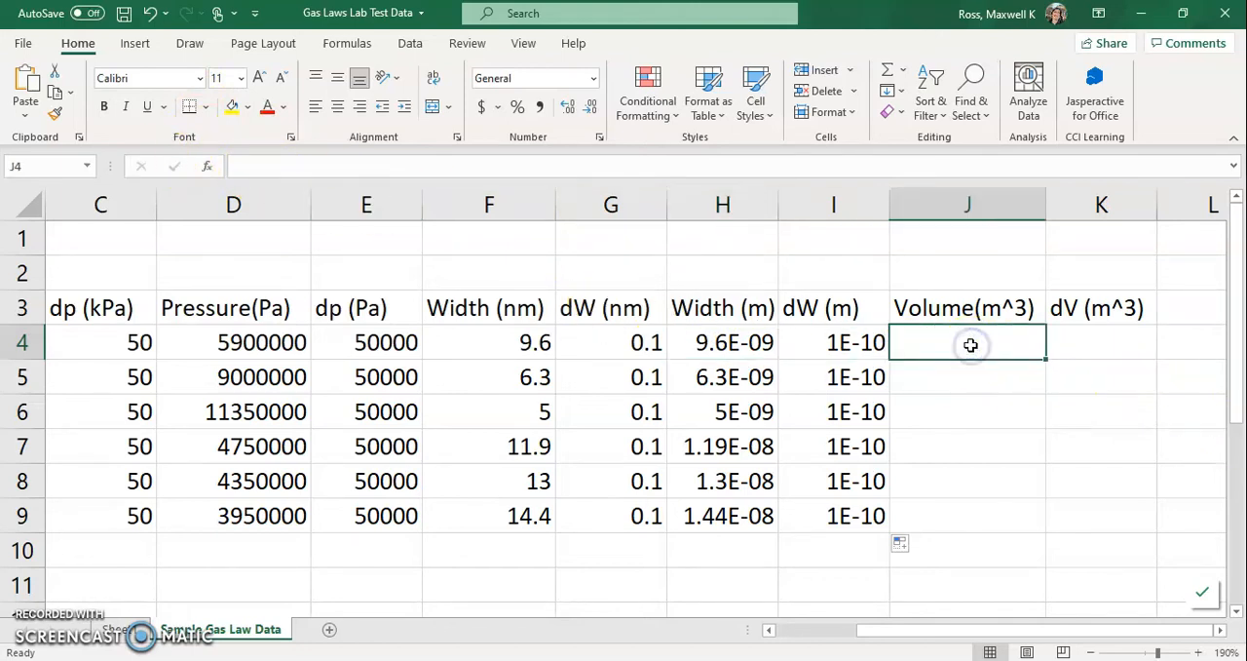
scroll(971, 345, down, 2)
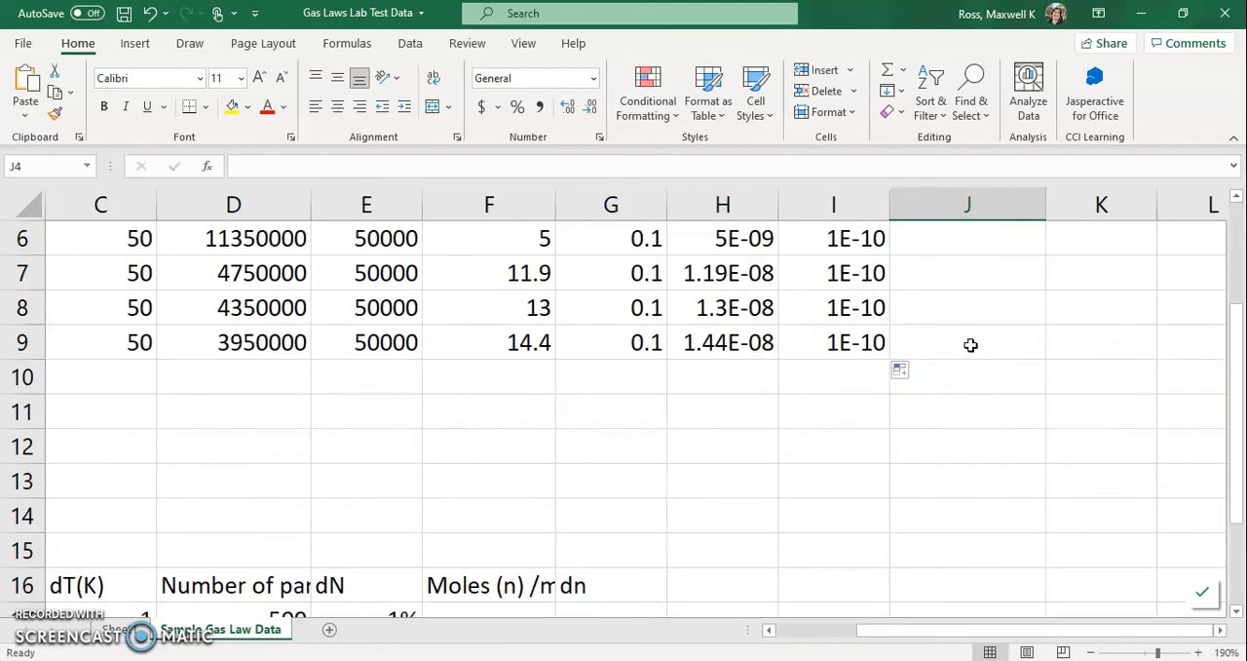
scroll(970, 345, up, 1)
ctrl+scroll(970, 345, down, 3)
scroll(970, 345, up, 1)
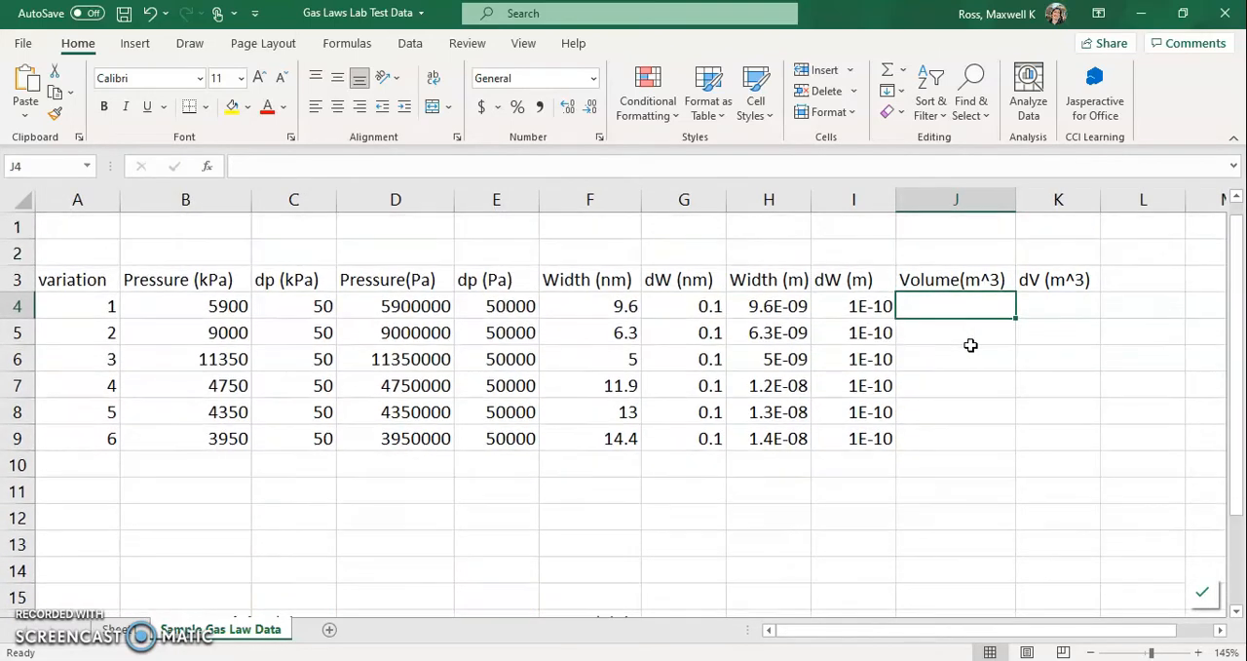
ctrl+scroll(971, 345, down, 2)
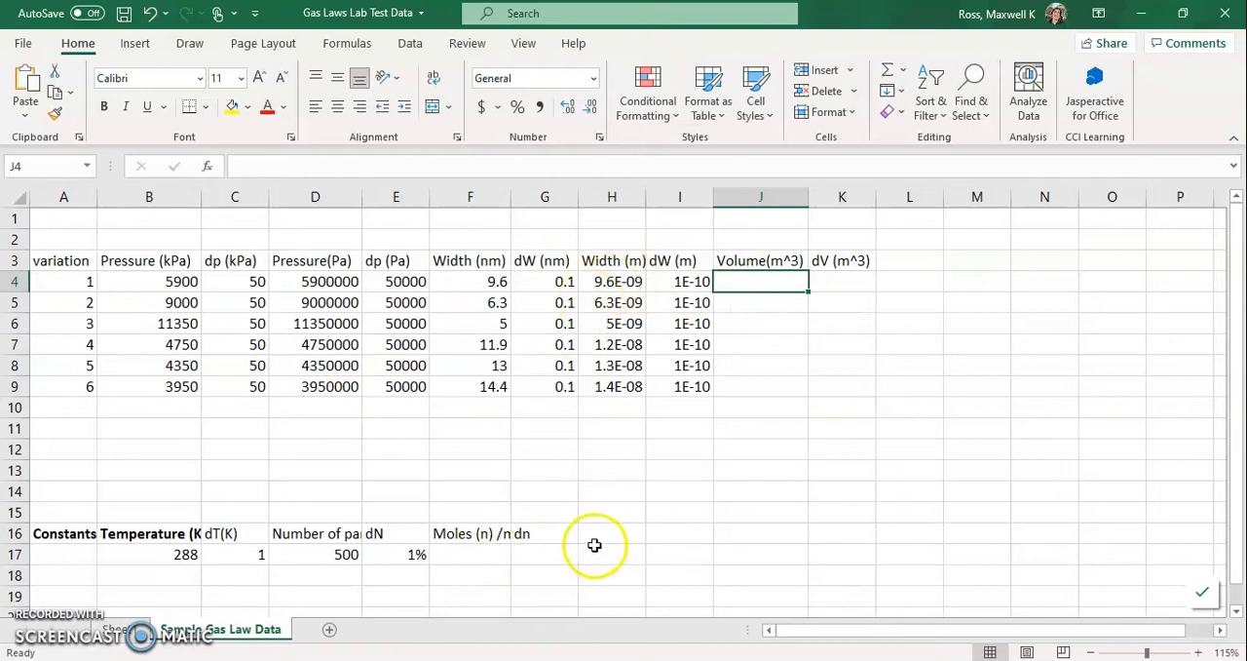
click(556, 537)
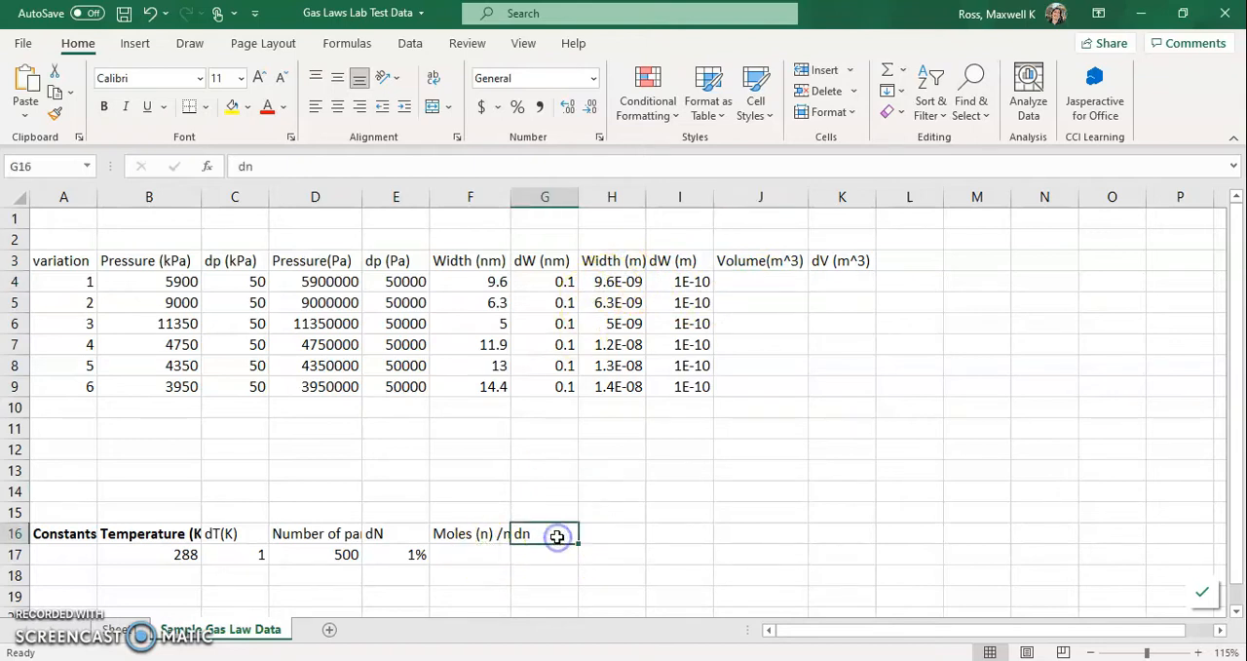
key(Right)
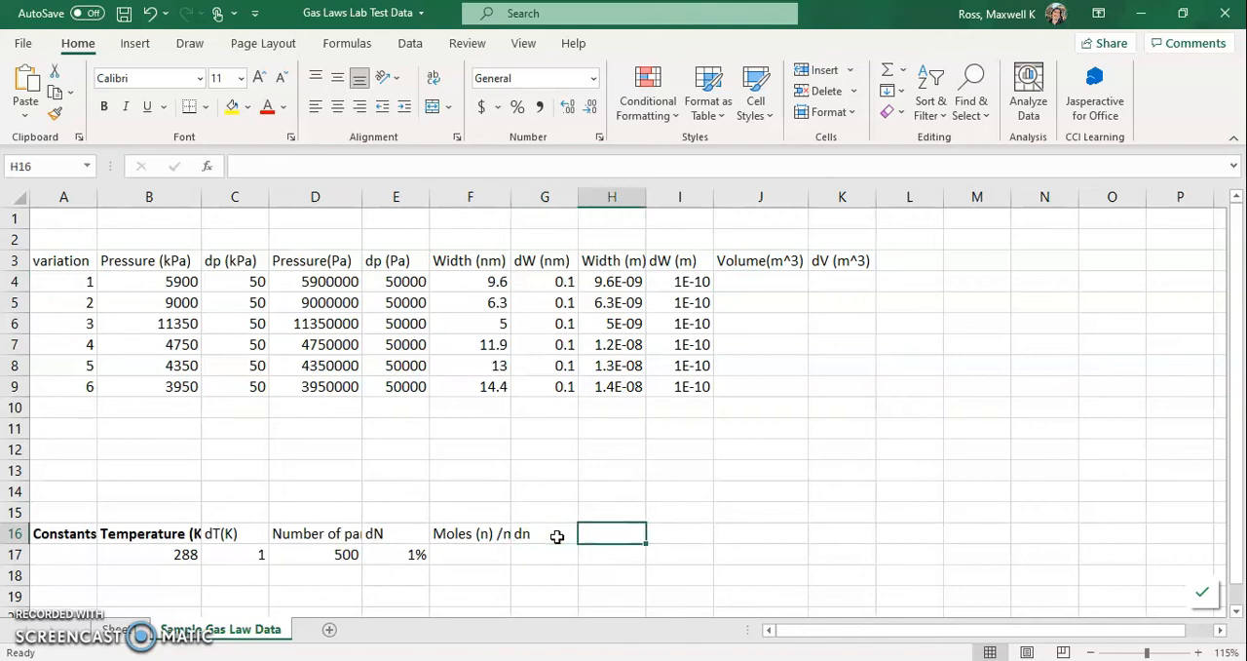
text(Area of base)
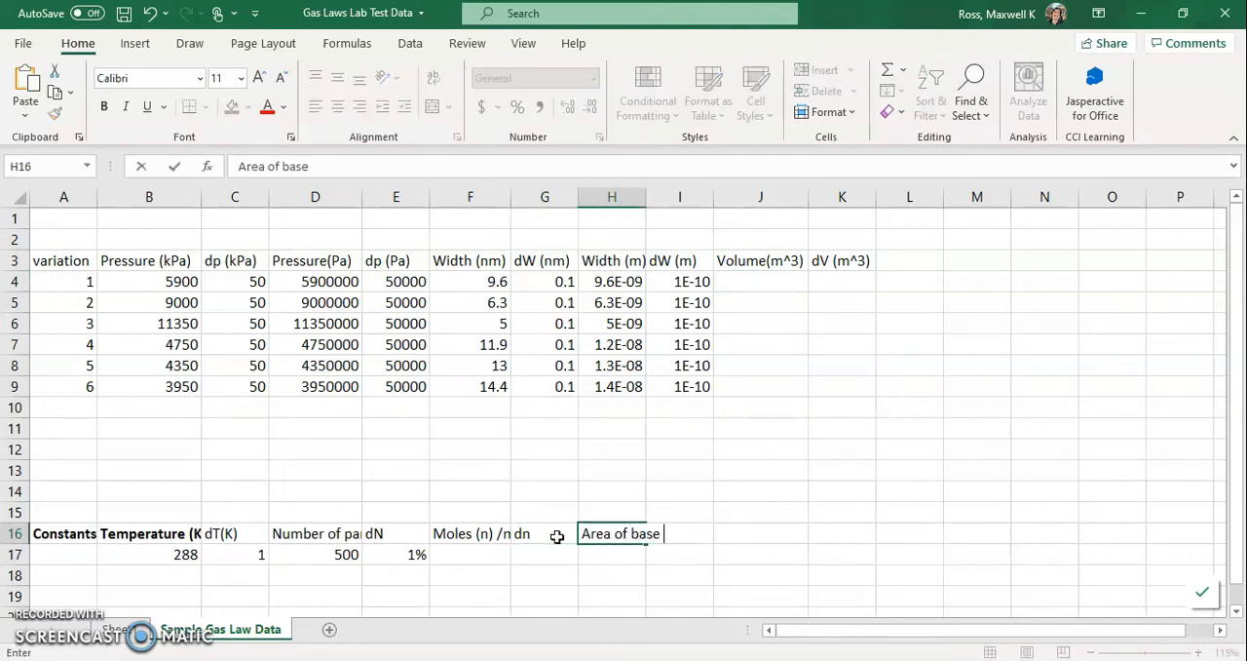
text( (m^2))
key(Return)
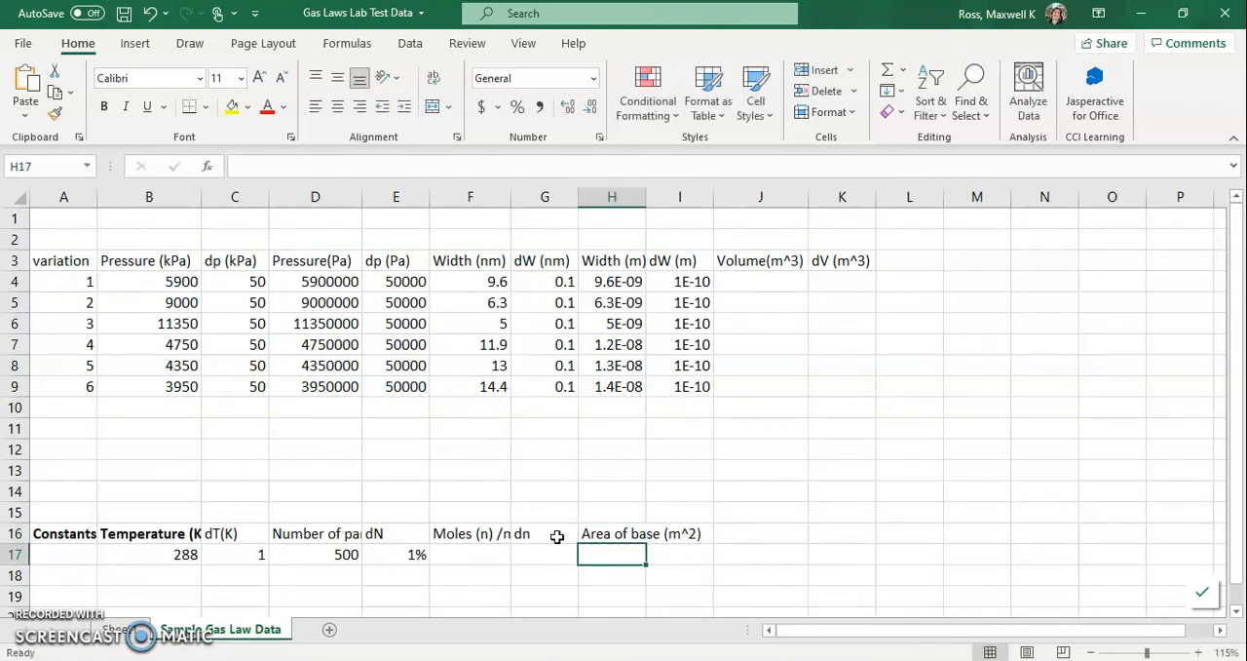
- Enter =3.5*10^-17 in H17 as the area of base and check the cell's formula
text(3)
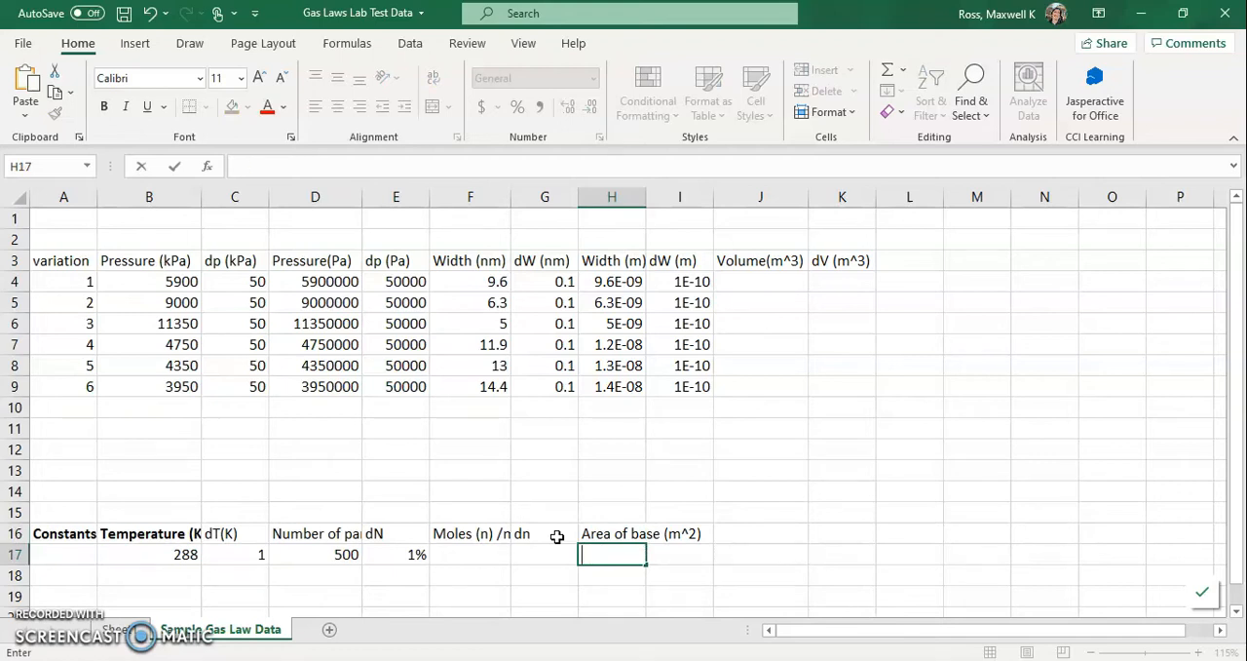
text(=3.5E)
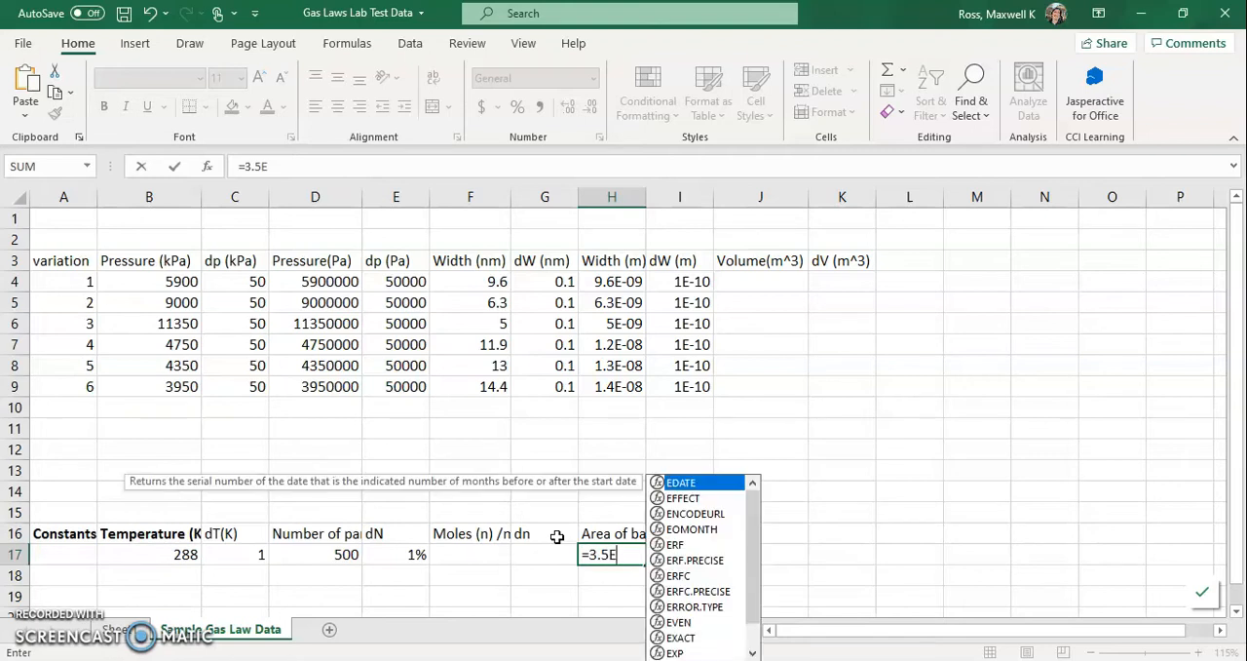
key(BackSpace)
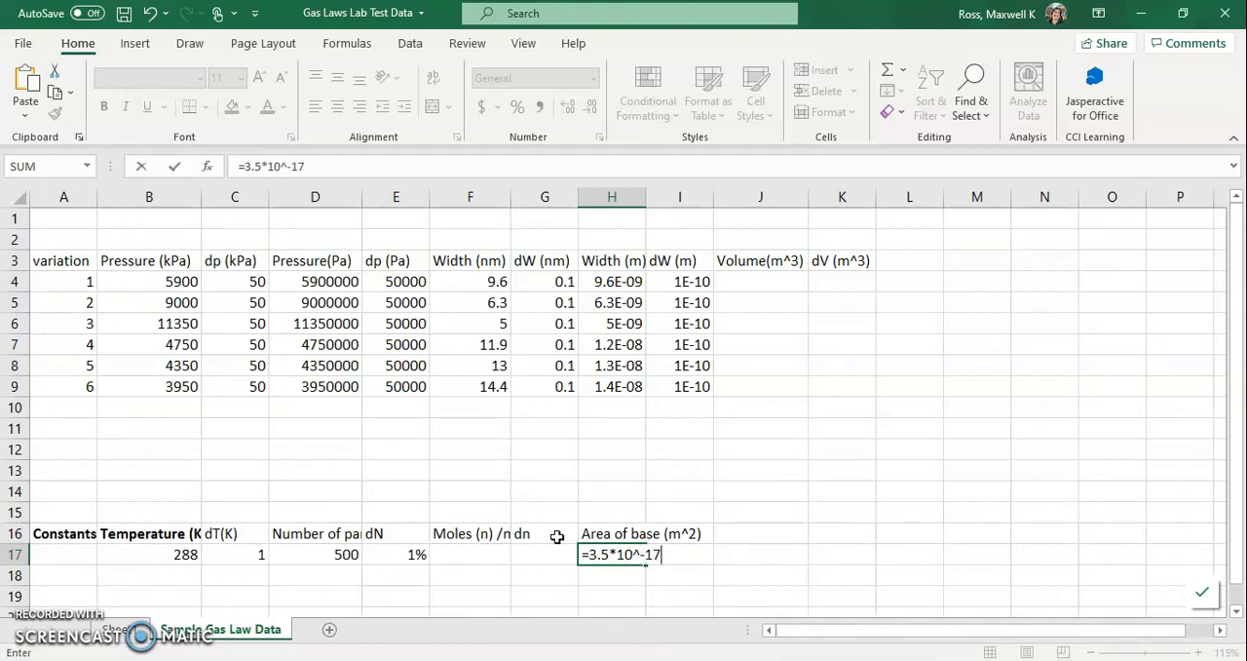
key(Return)
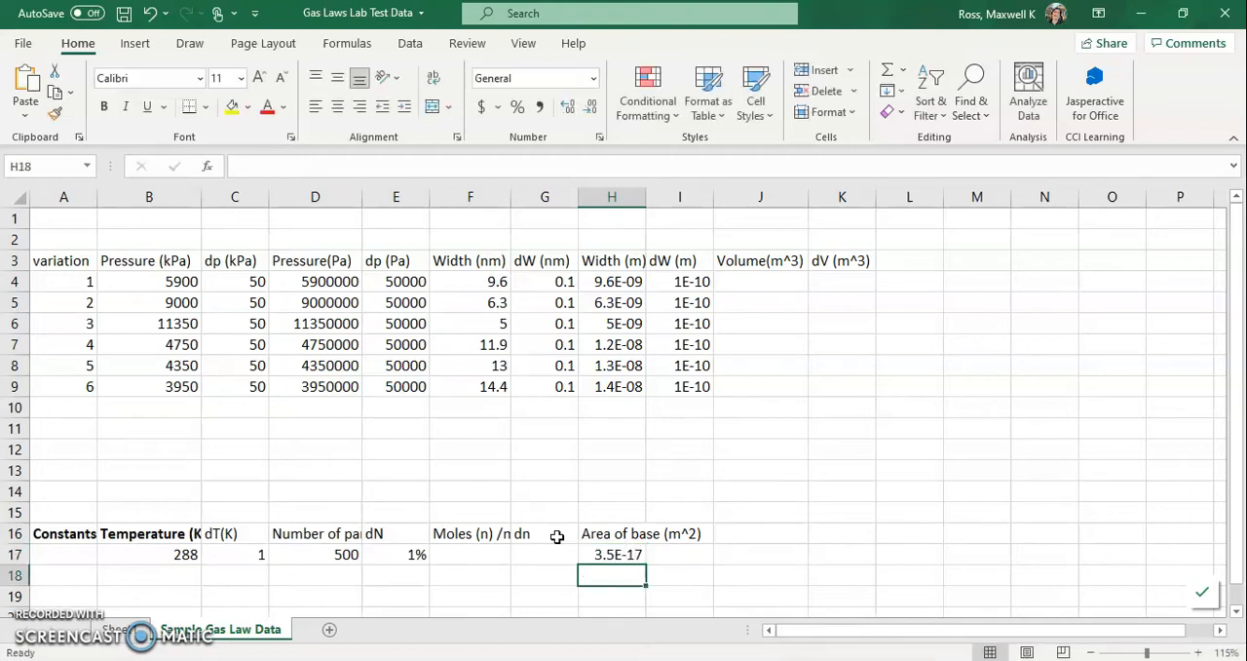
click(621, 554)
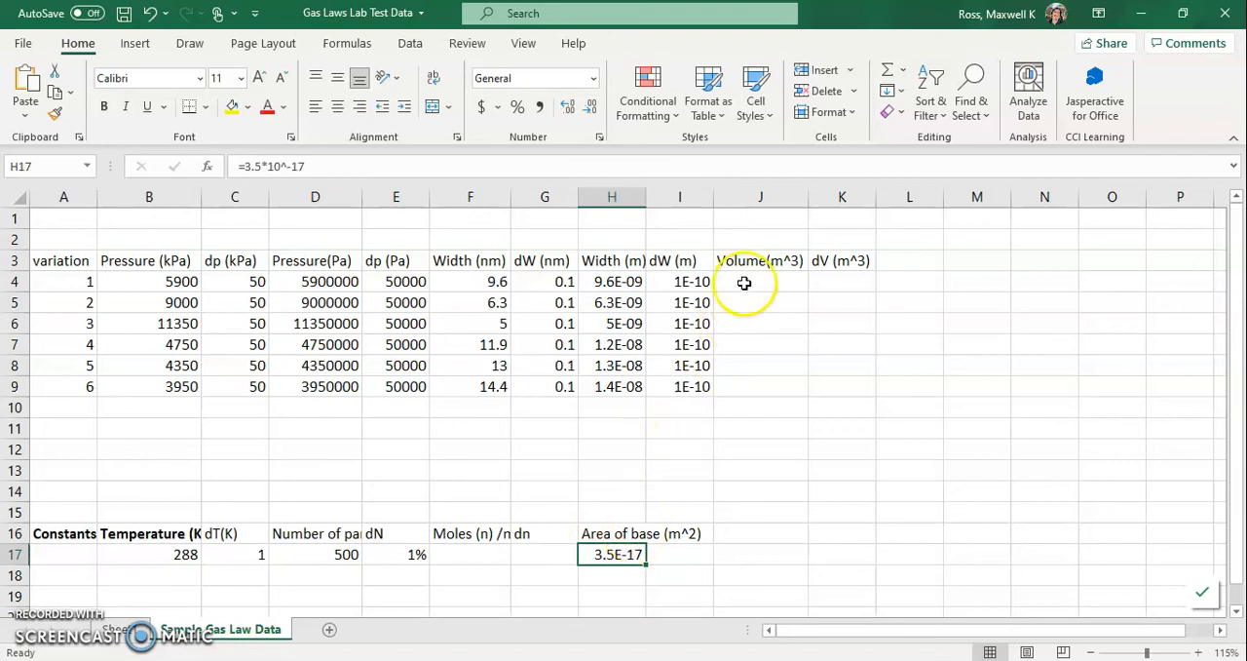
- Enter =H4*H17 in J4 under Volume(m^3) to multiply the width by the base area
click(744, 282)
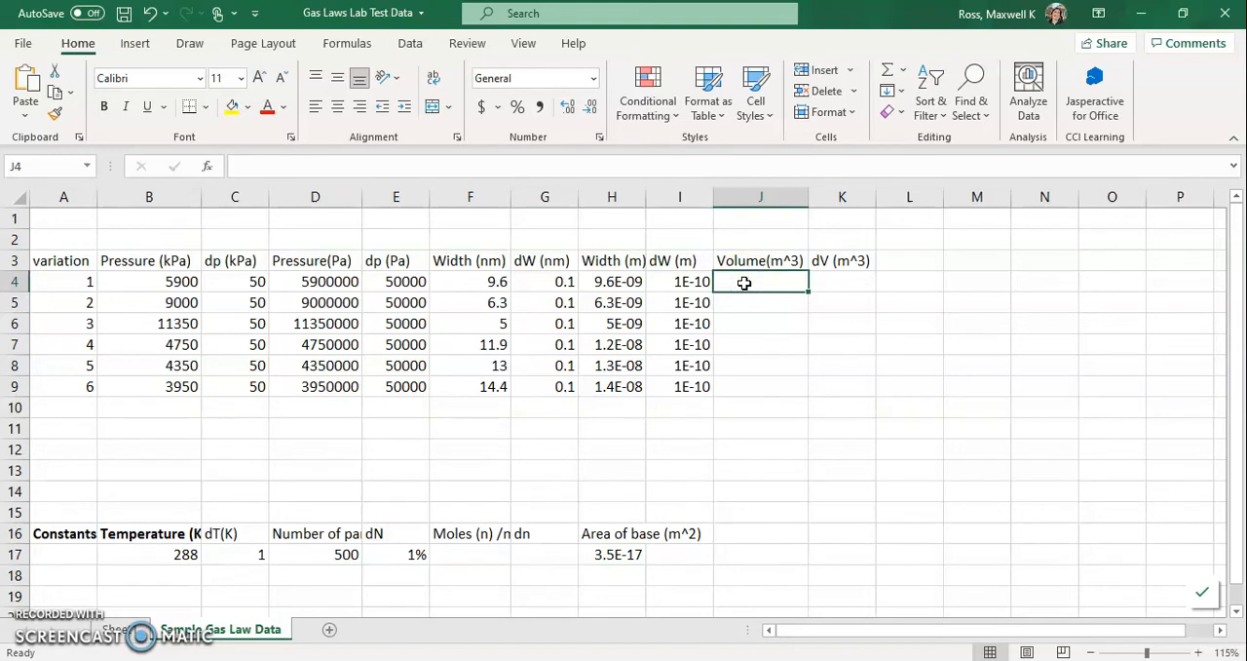
text(=)
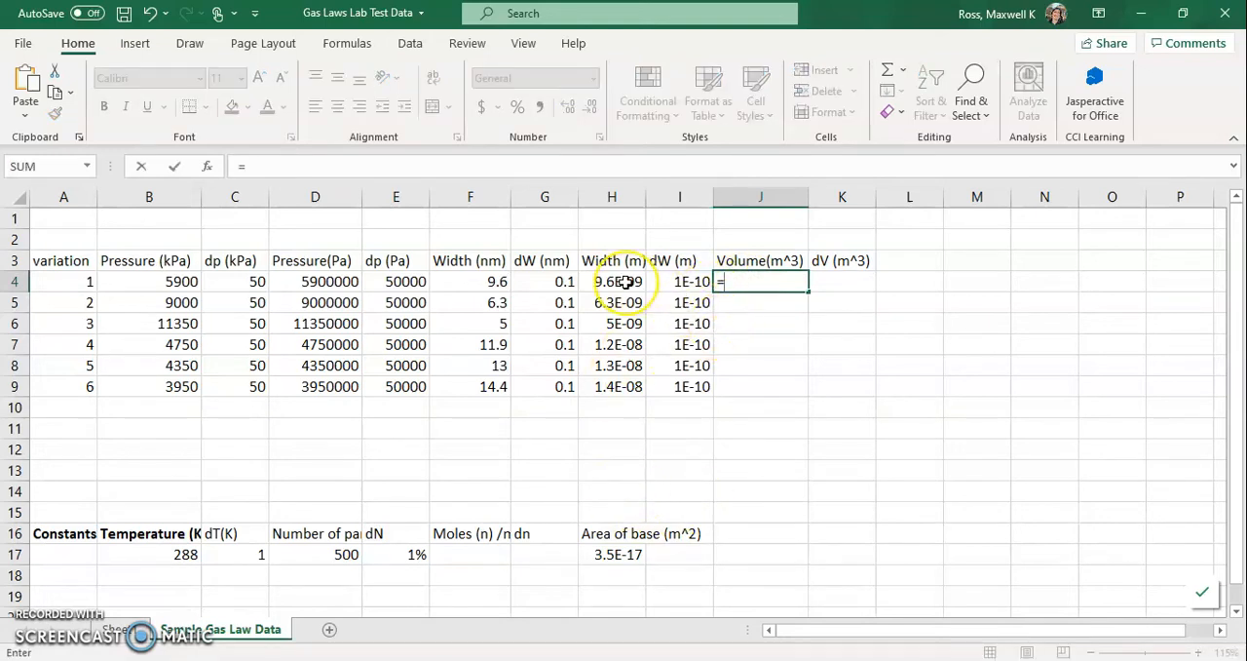
click(625, 281)
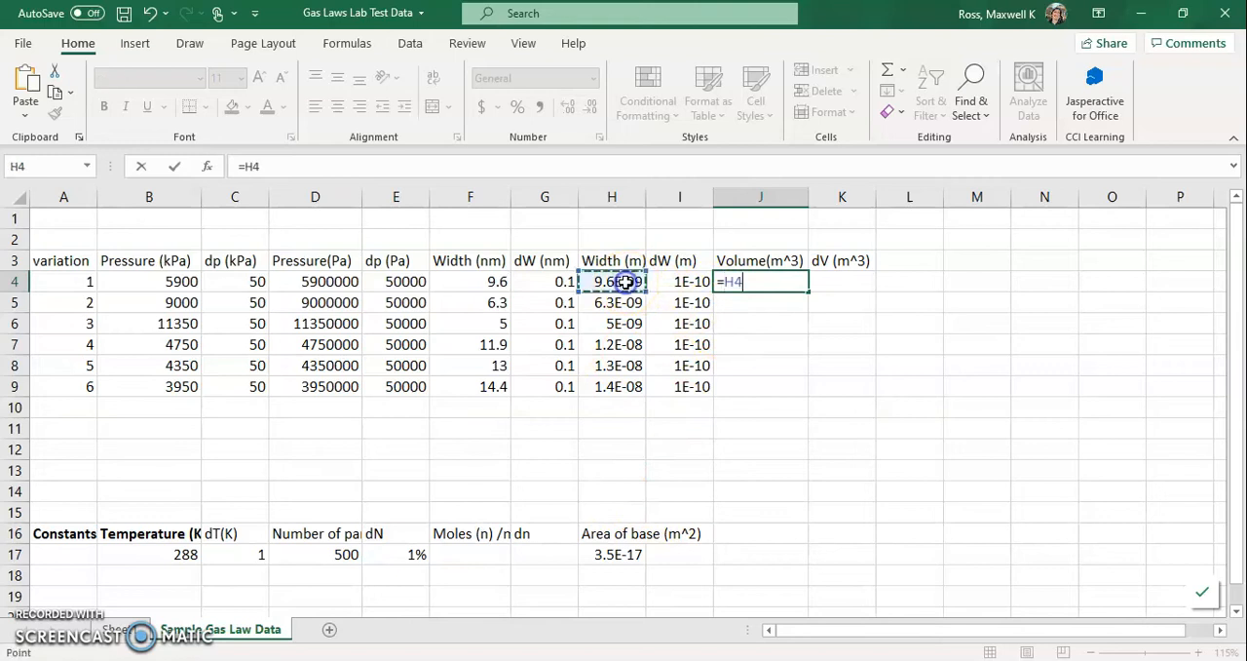
text(*)
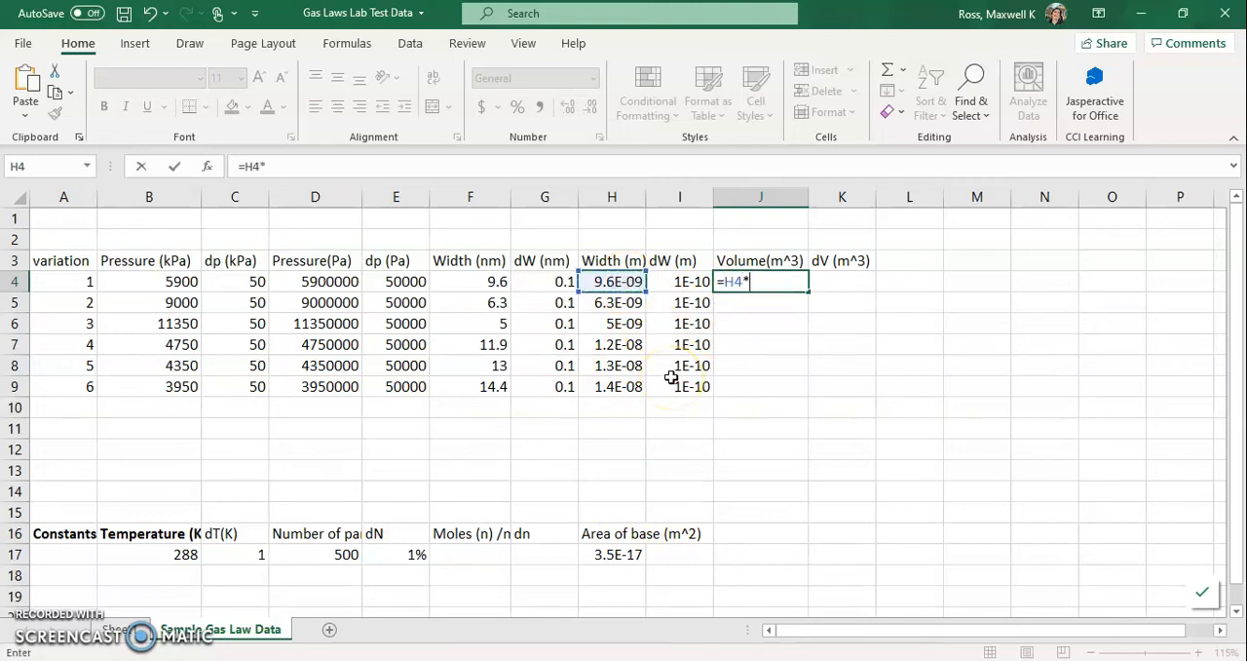
click(621, 557)
key(Return)
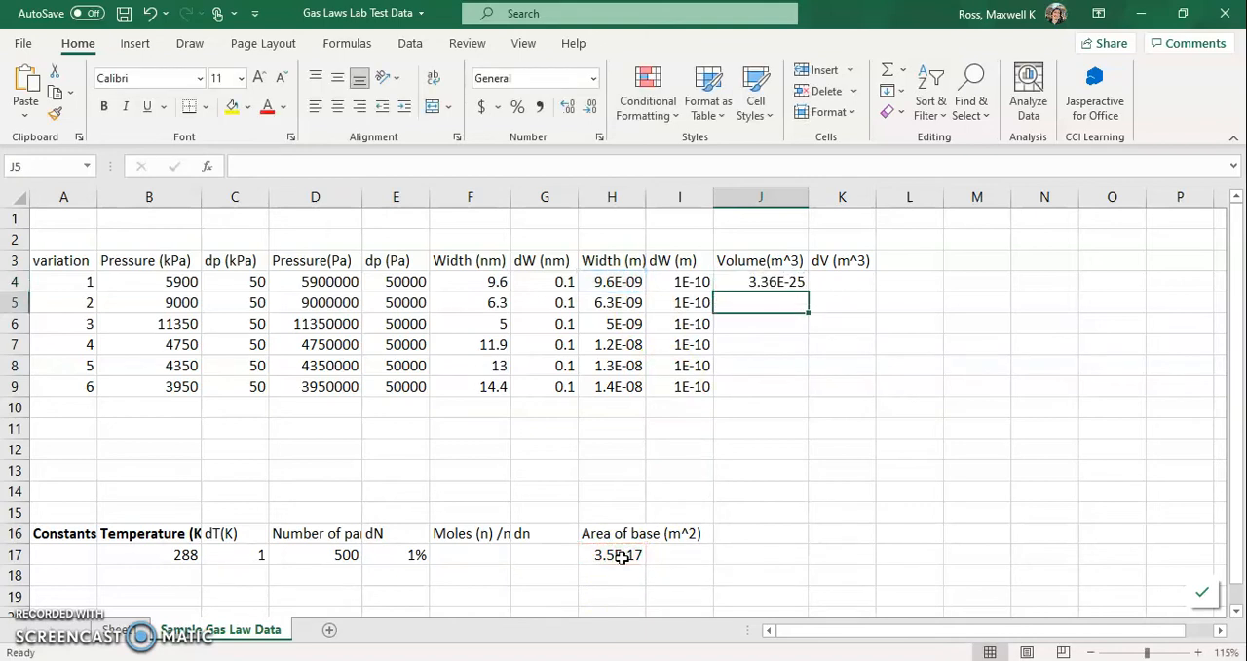
- Fill the volume formula from J4 down to J9 and compare the cell references in J4 and J5
click(780, 281)
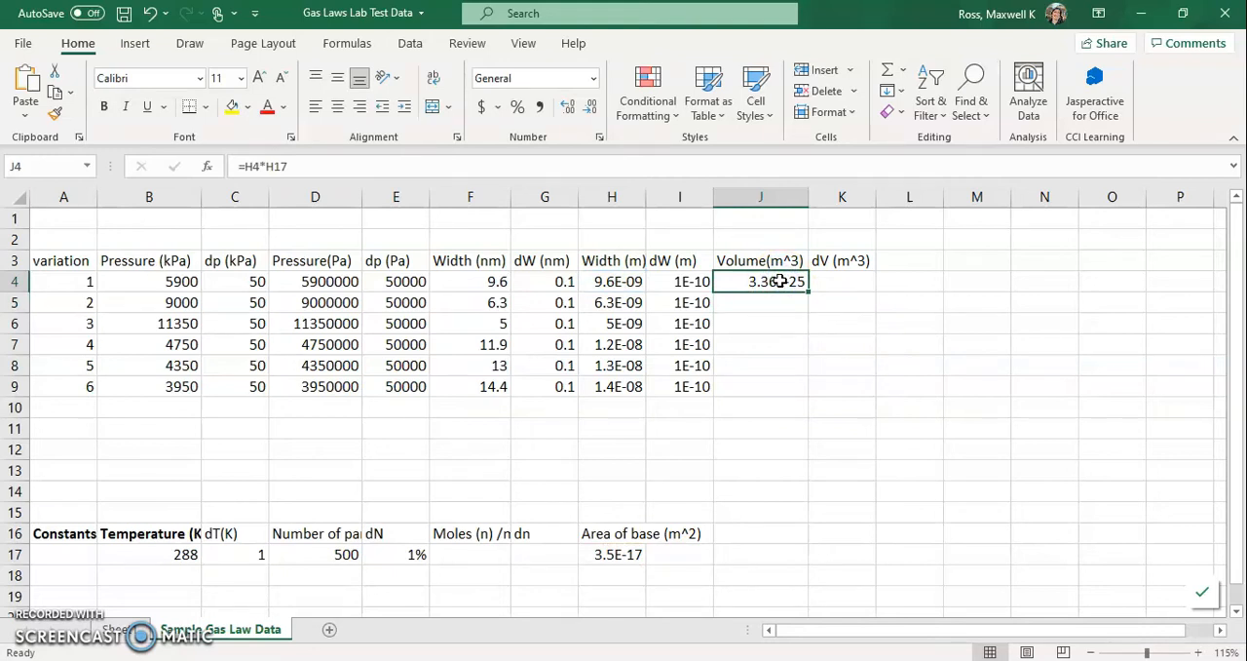
drag(807, 291, 801, 390)
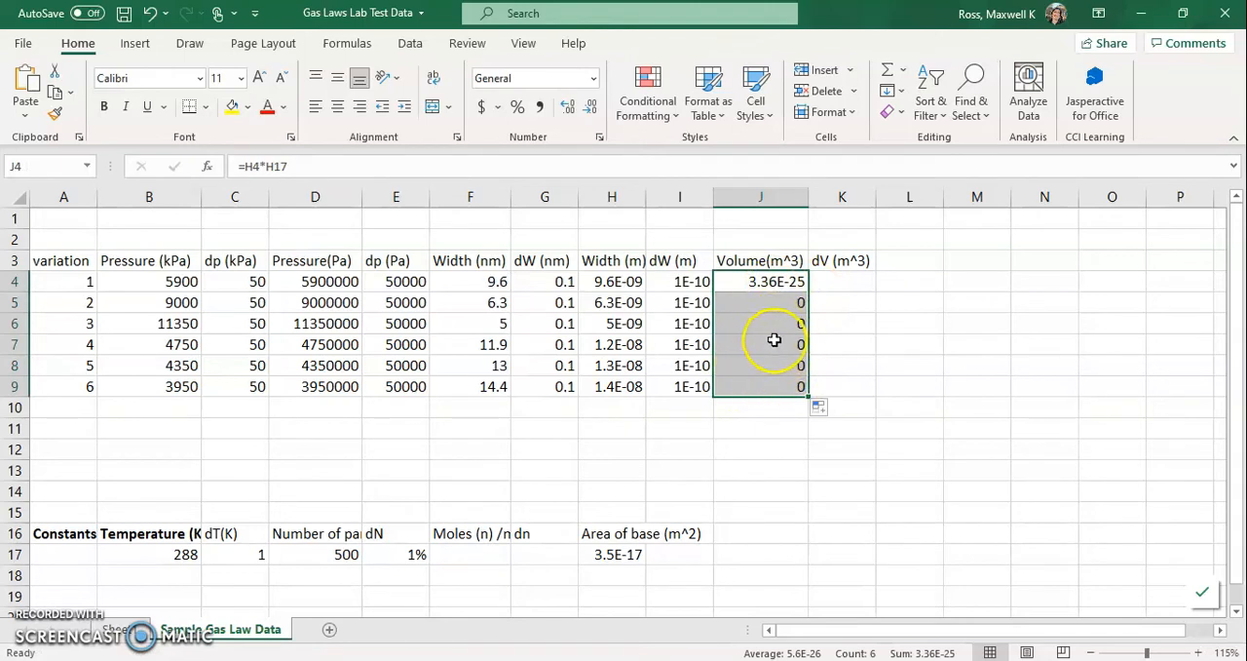
click(765, 282)
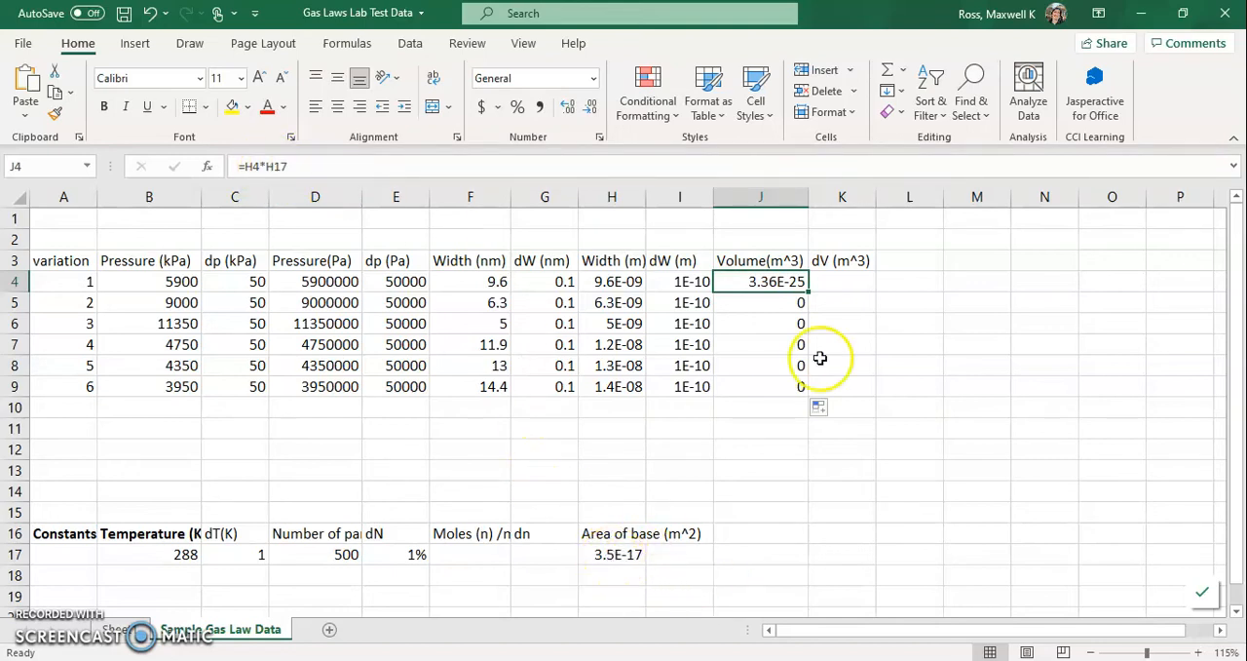
click(794, 302)
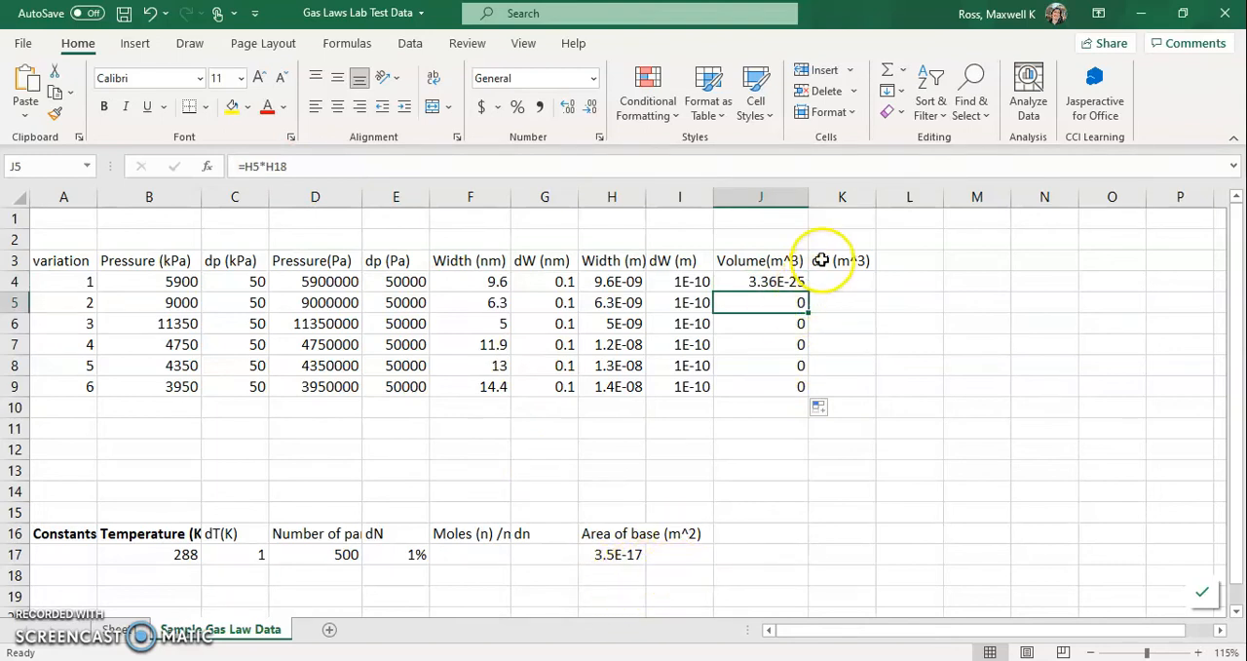
- Change the volume formula in J4 to =H4*$H$17 so the base area reference is absolute
click(760, 281)
click(264, 166)
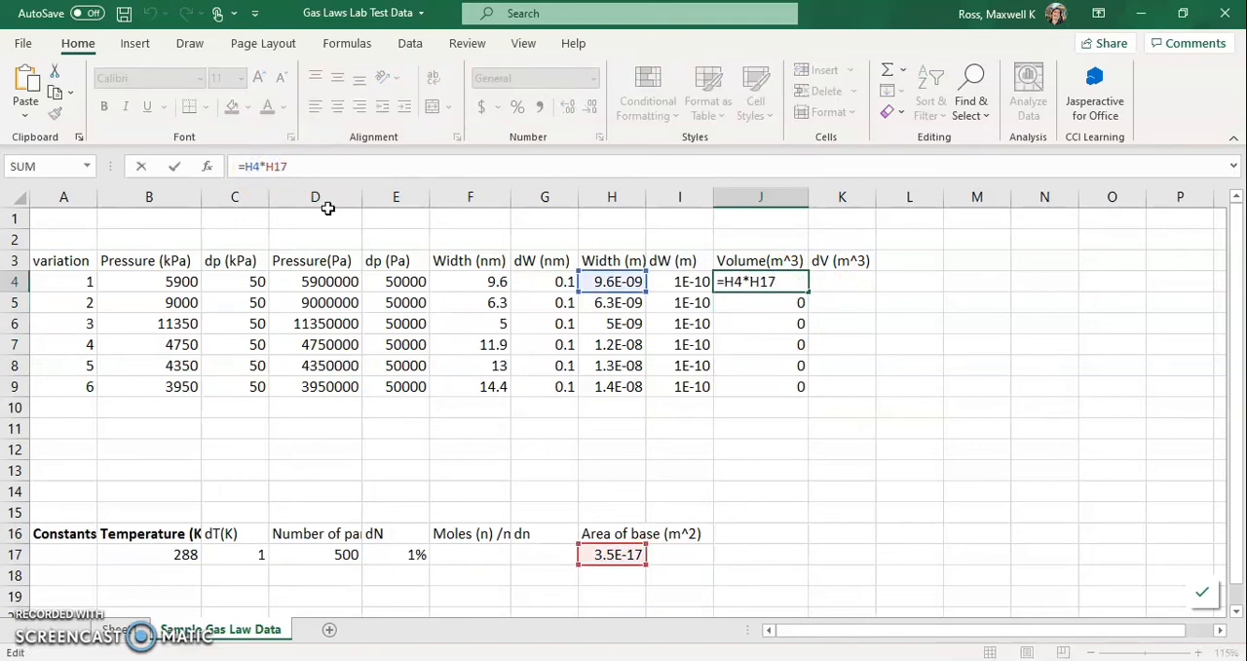
text($)
text(E)
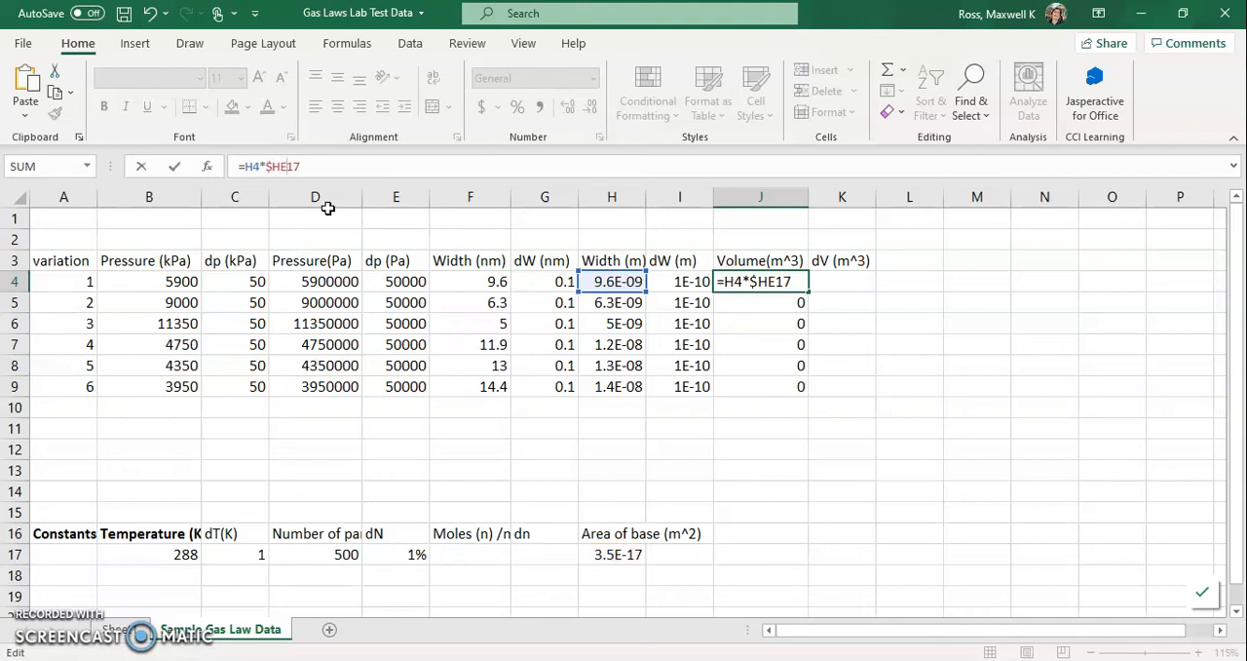
key(BackSpace)
text($)
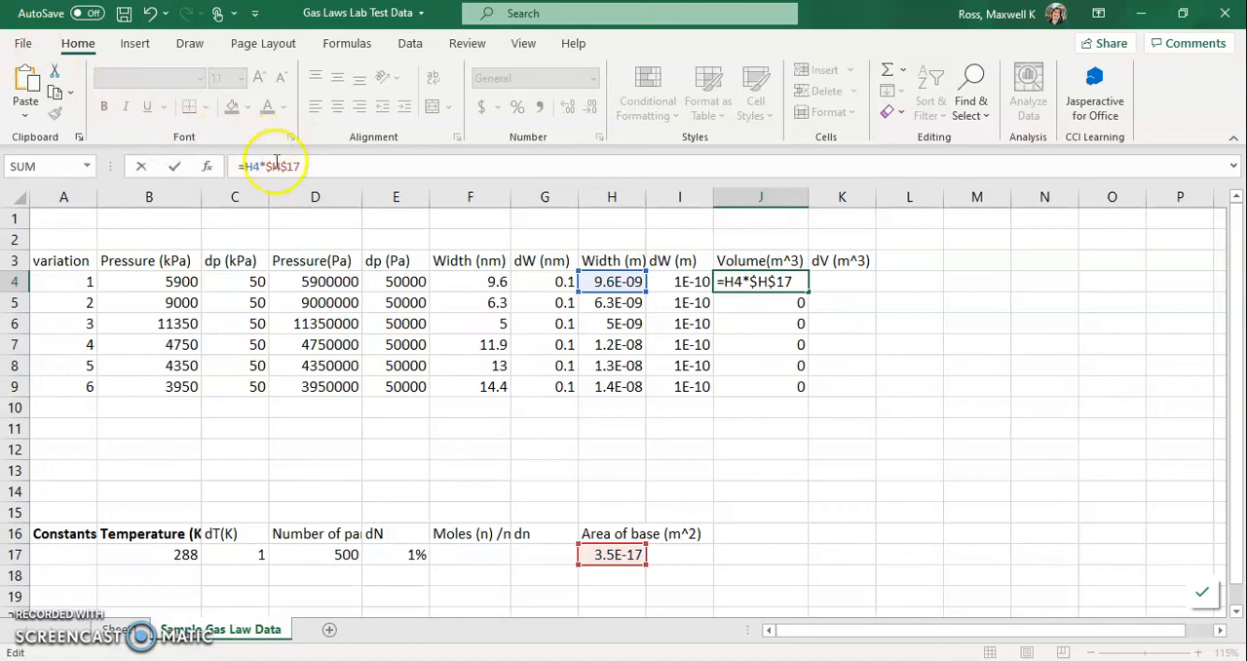
key(Return)
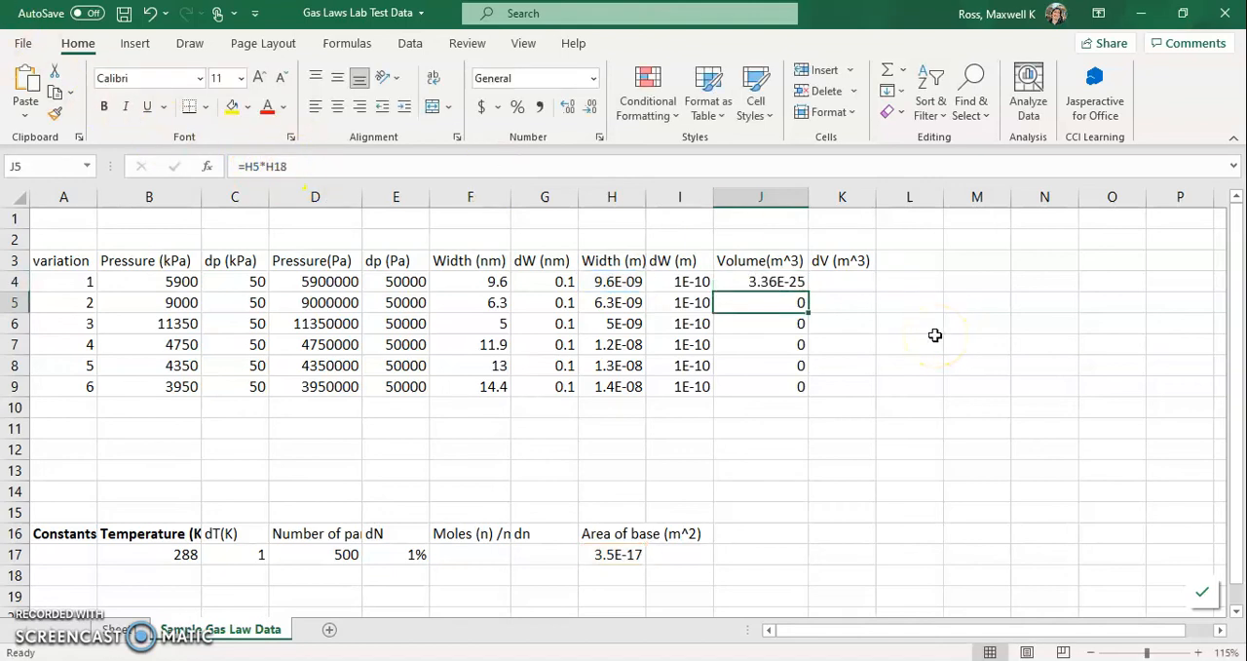
- Fill the corrected volume formula from J4 down to J9 and check the cell references in J5, J6 and J7
click(752, 276)
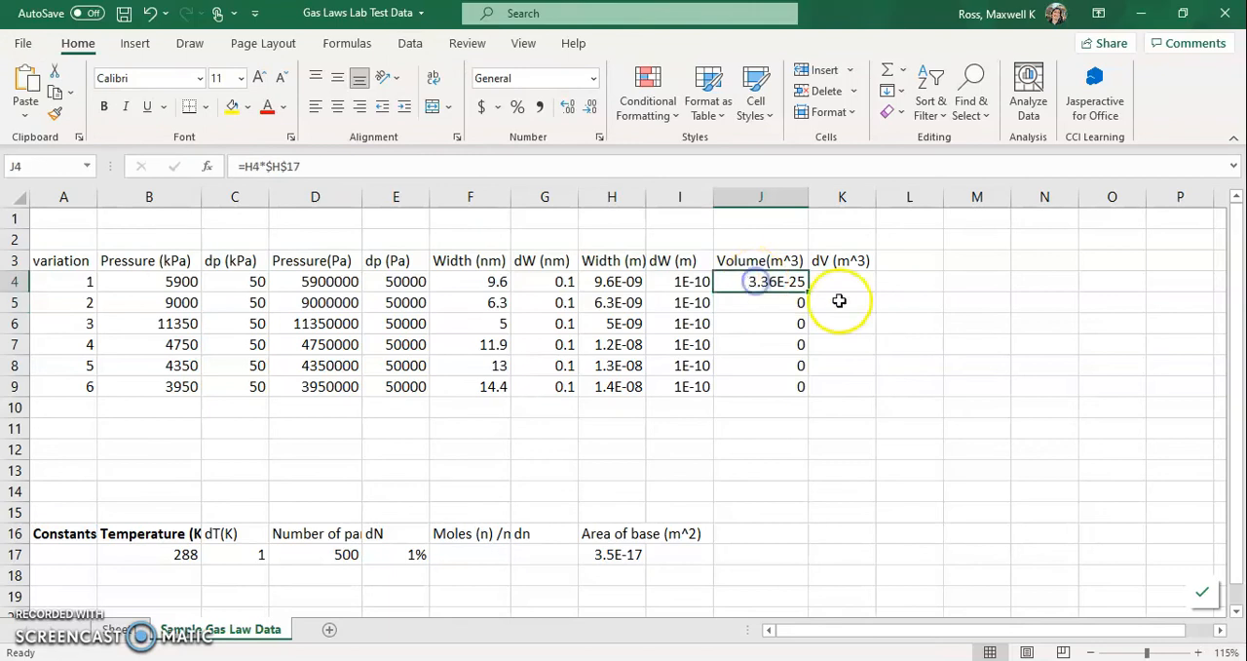
drag(809, 292, 814, 390)
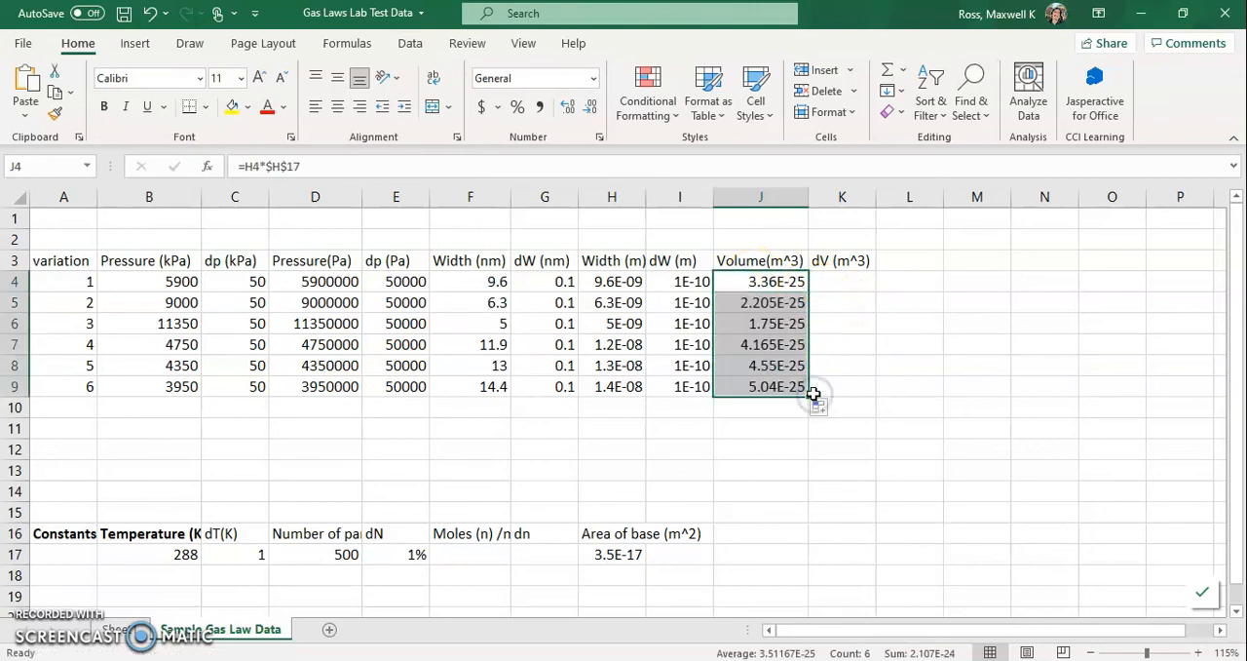
click(755, 304)
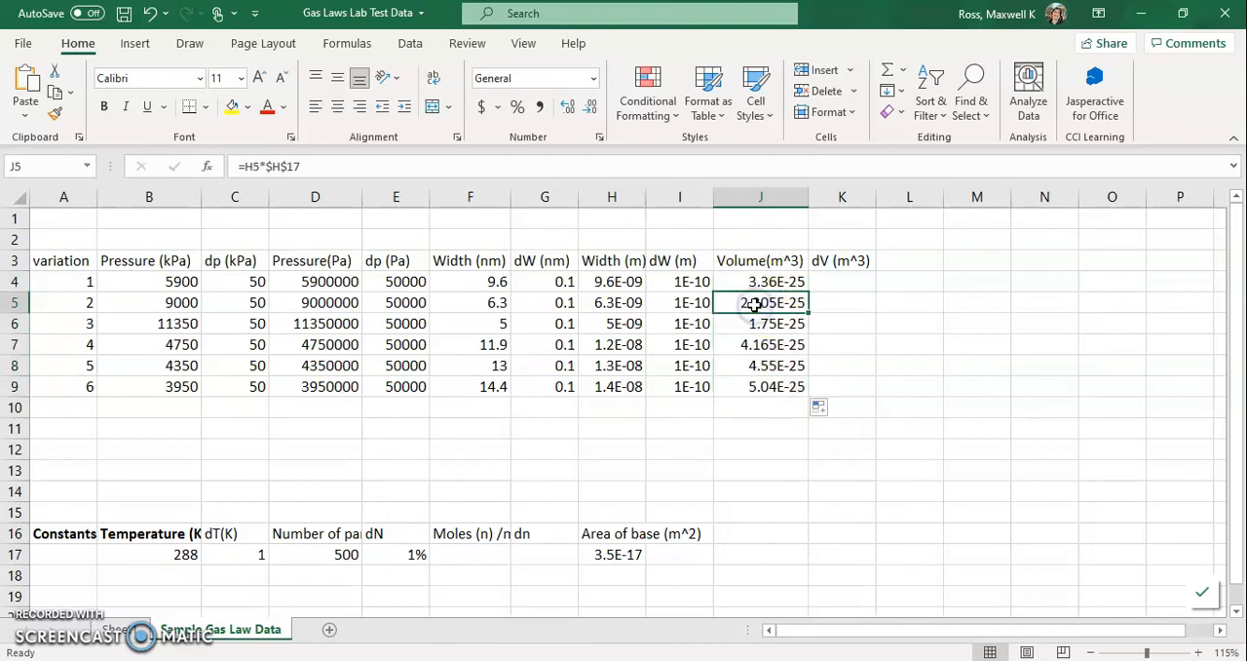
click(752, 325)
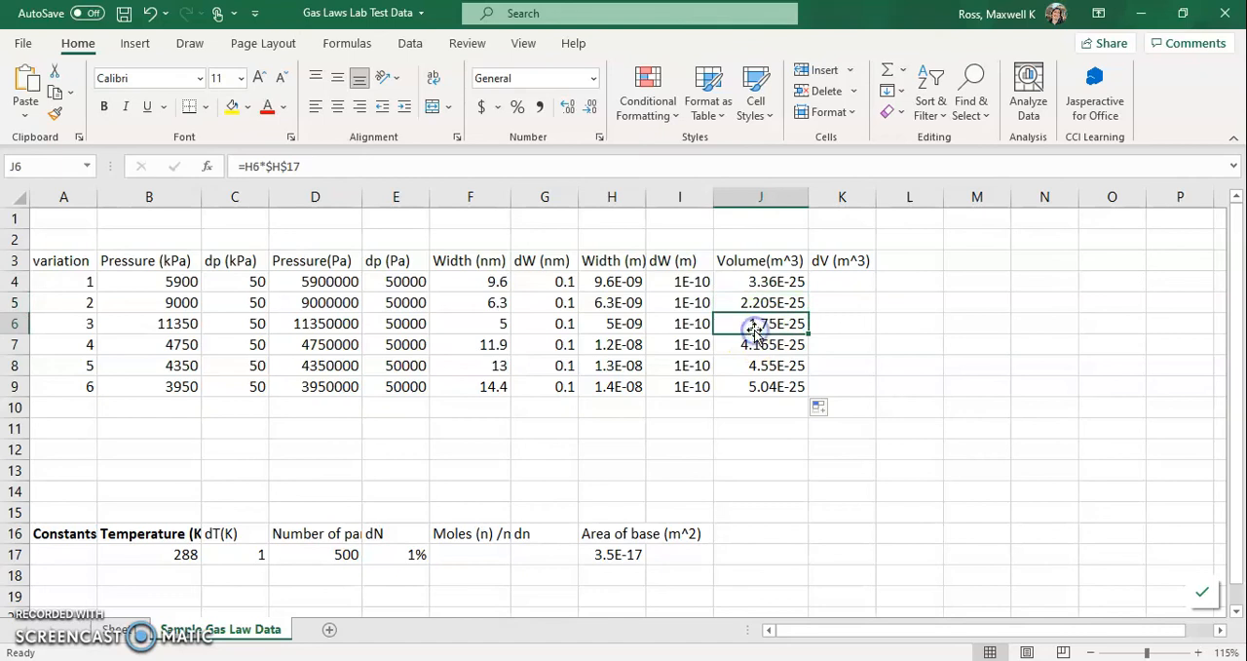
click(755, 346)
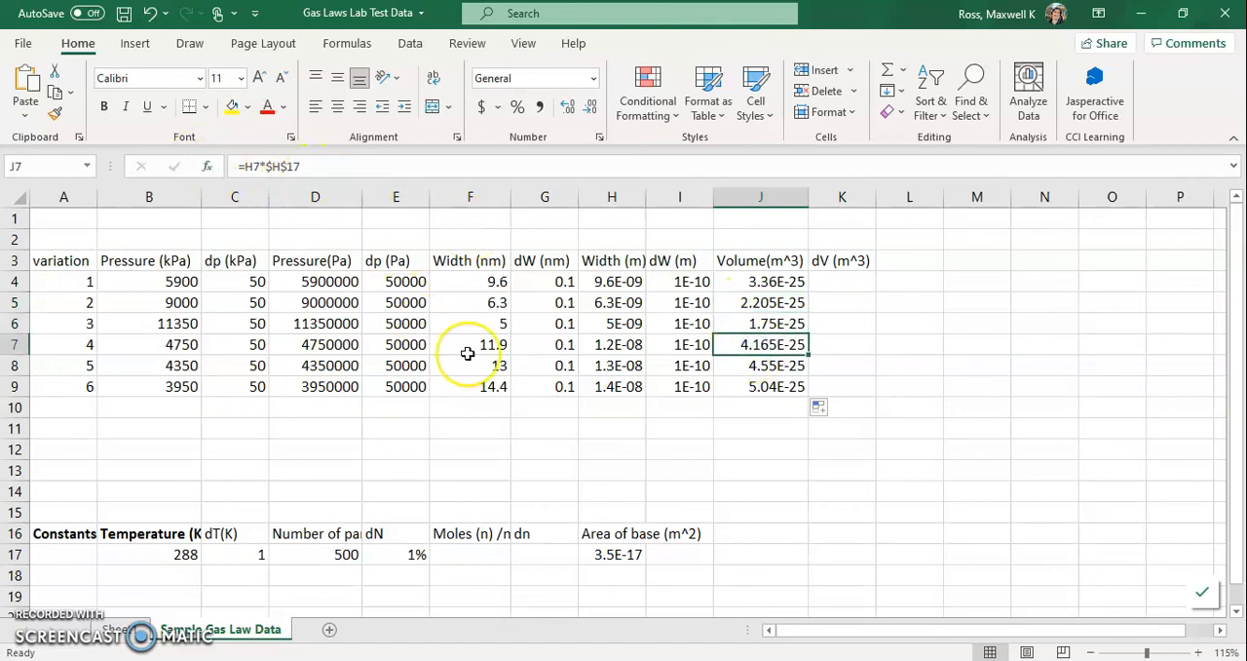
- Select K4, the first empty cell under the dV (m^3) heading
scroll(463, 351, down, 1)
scroll(467, 354, up, 1)
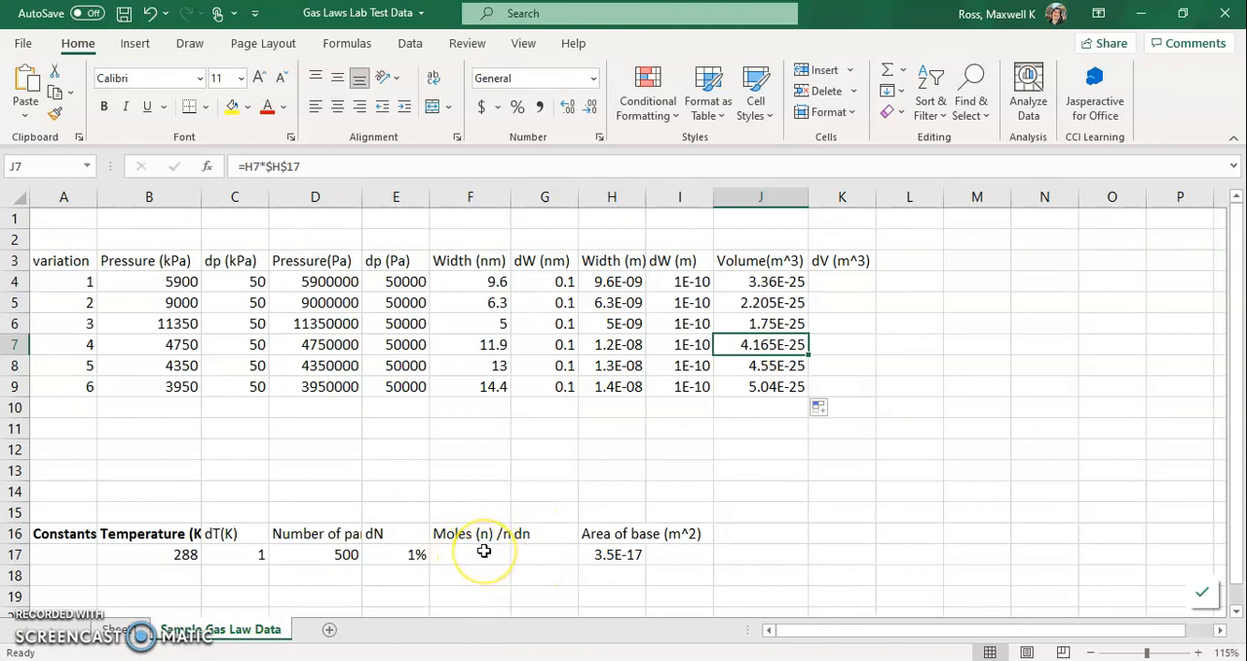
click(824, 281)
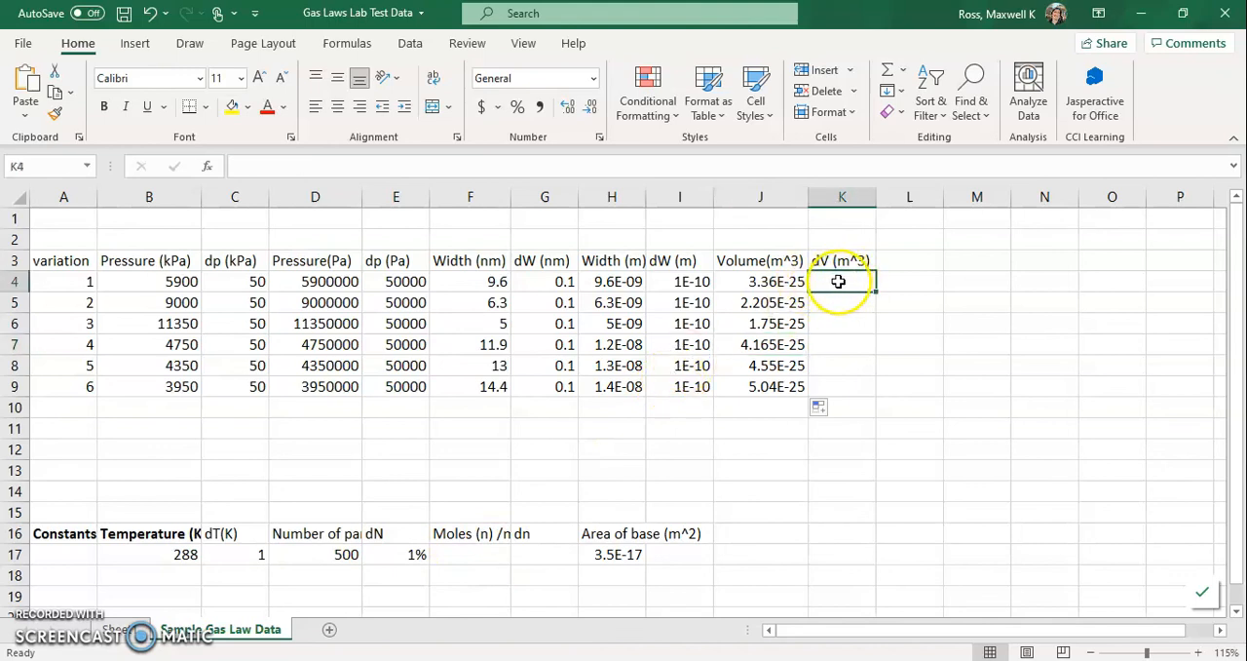